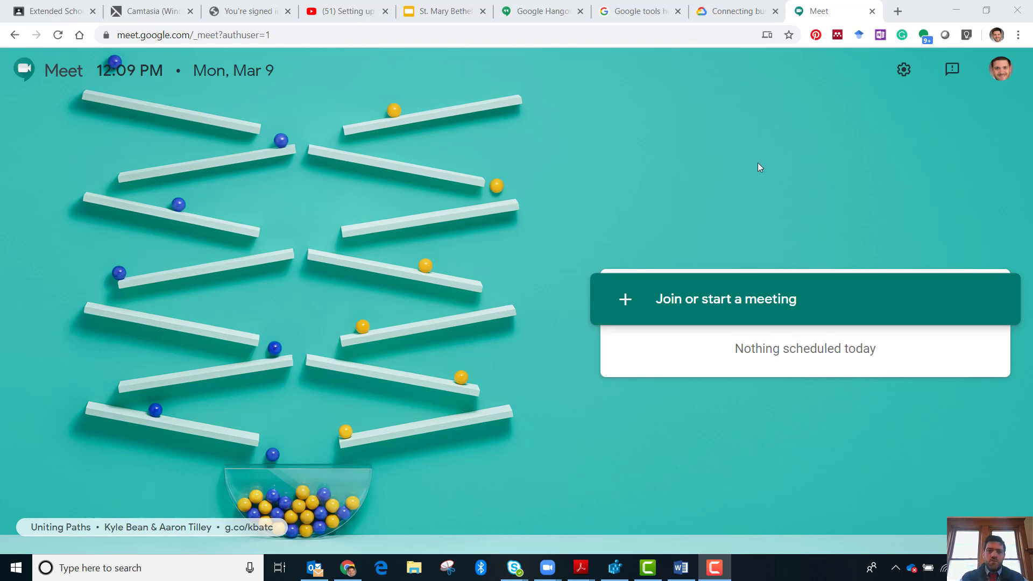
# Step: Check which account is signed in to Meet and the address of the Meet page
pyautogui.click(994, 68)
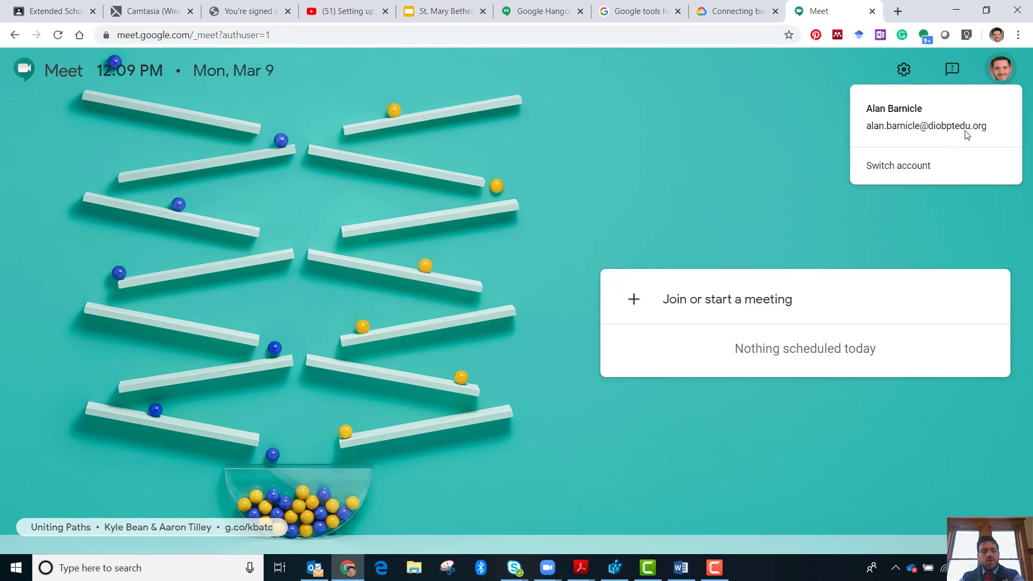
pyautogui.click(698, 95)
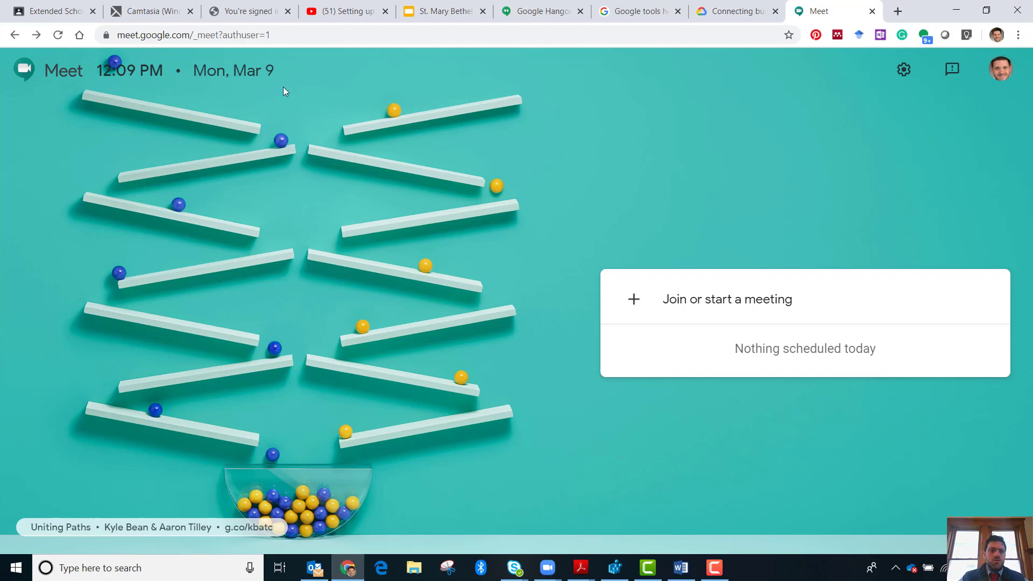
pyautogui.click(163, 39)
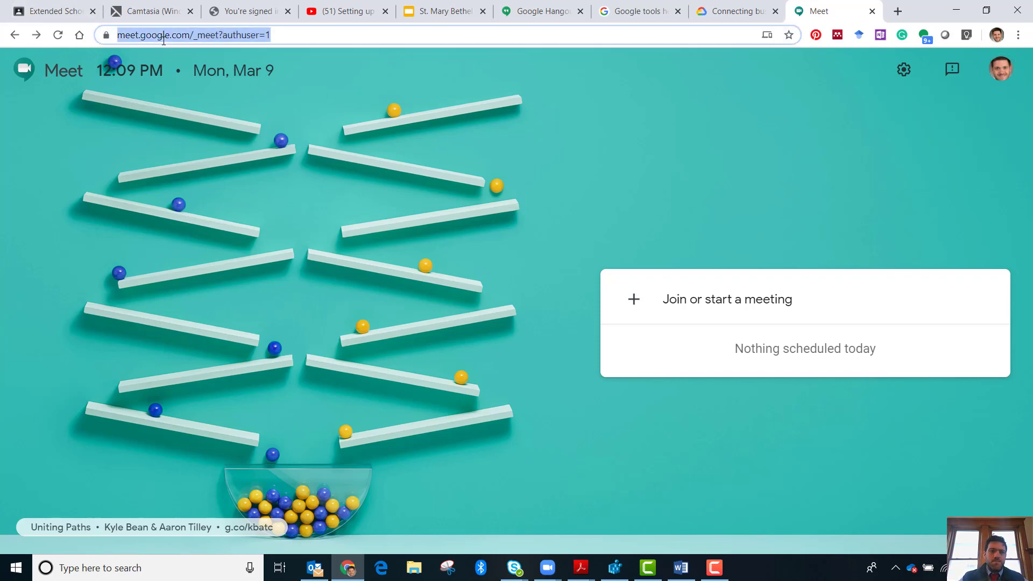
pyautogui.click(639, 208)
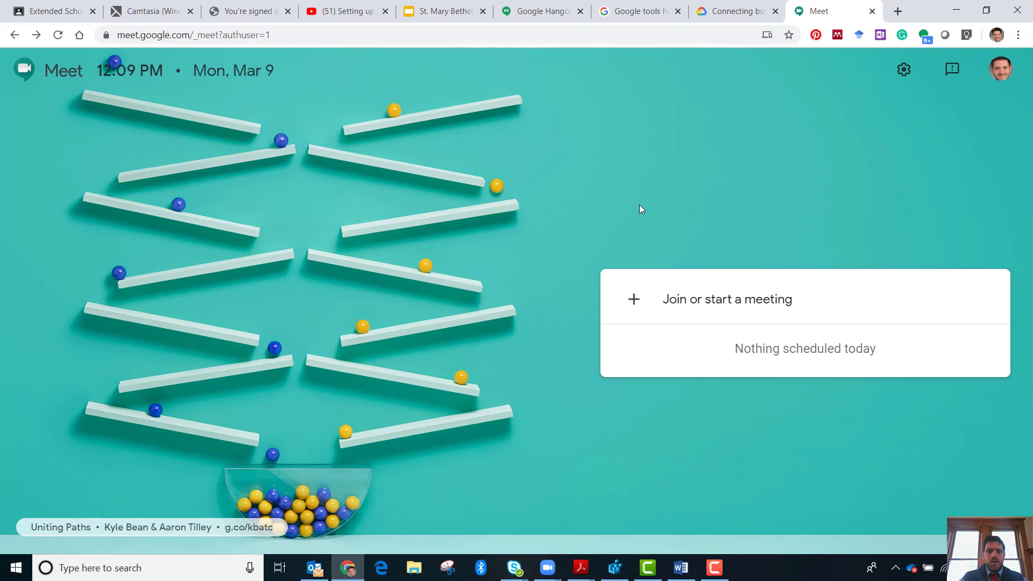
# Step: Start a new meeting with the nickname "Student Check In"
pyautogui.click(687, 305)
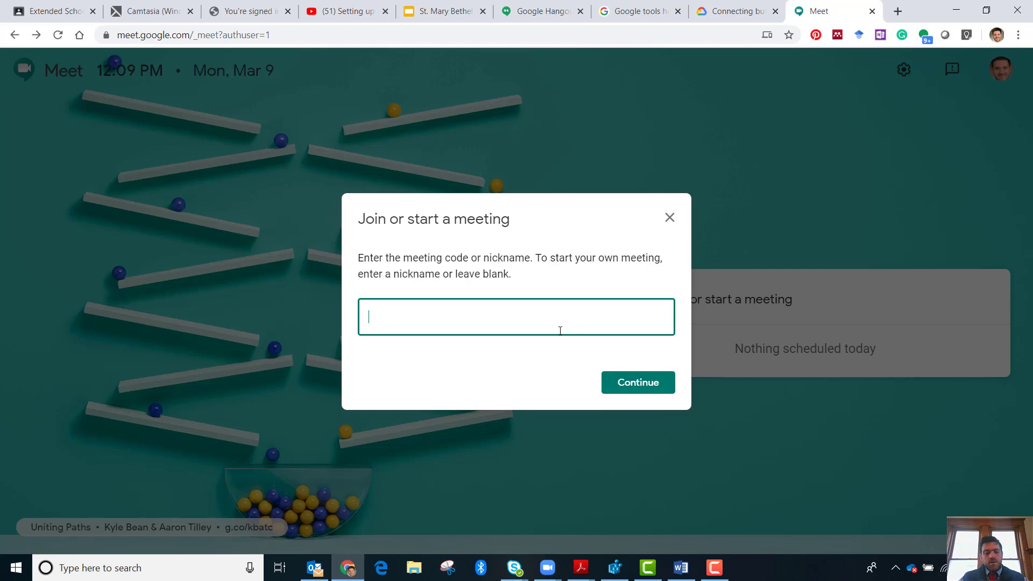
pyautogui.write('Student Chec')
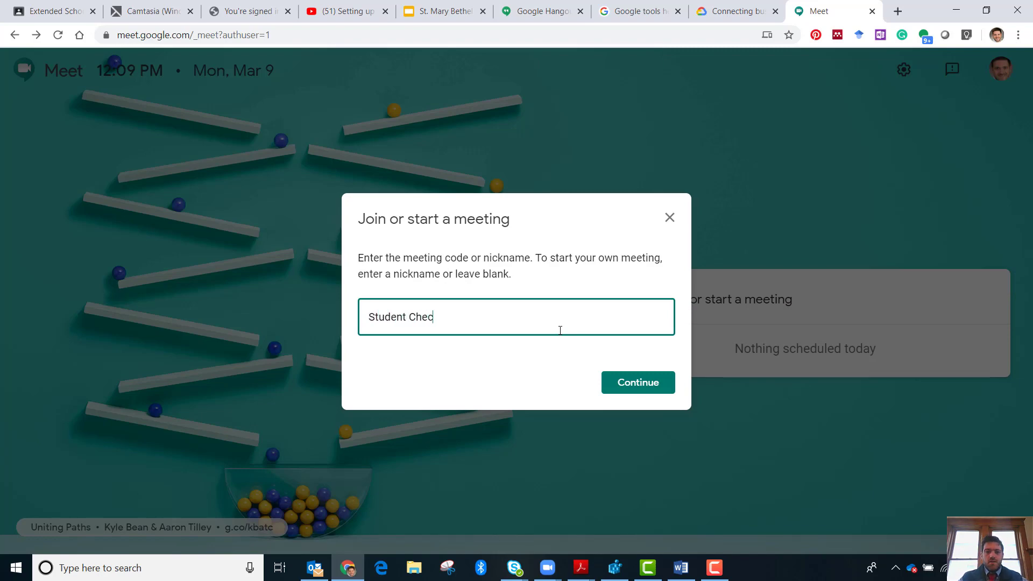
pyautogui.write('k In')
pyautogui.click(640, 386)
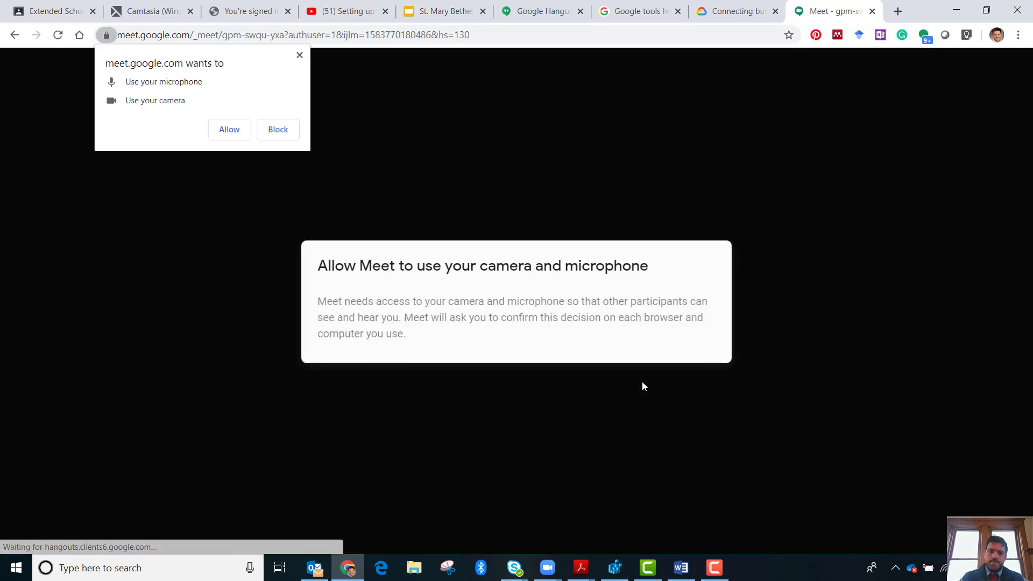
# Step: Allow microphone, camera and notification access for Meet, and join the studentcheckin meeting past the device warning
pyautogui.click(229, 129)
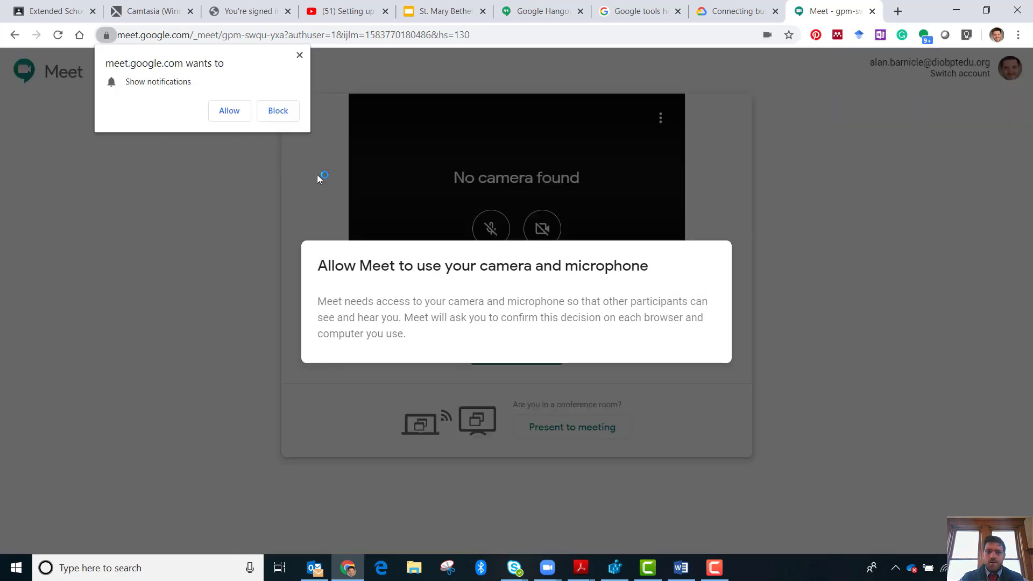
pyautogui.click(229, 112)
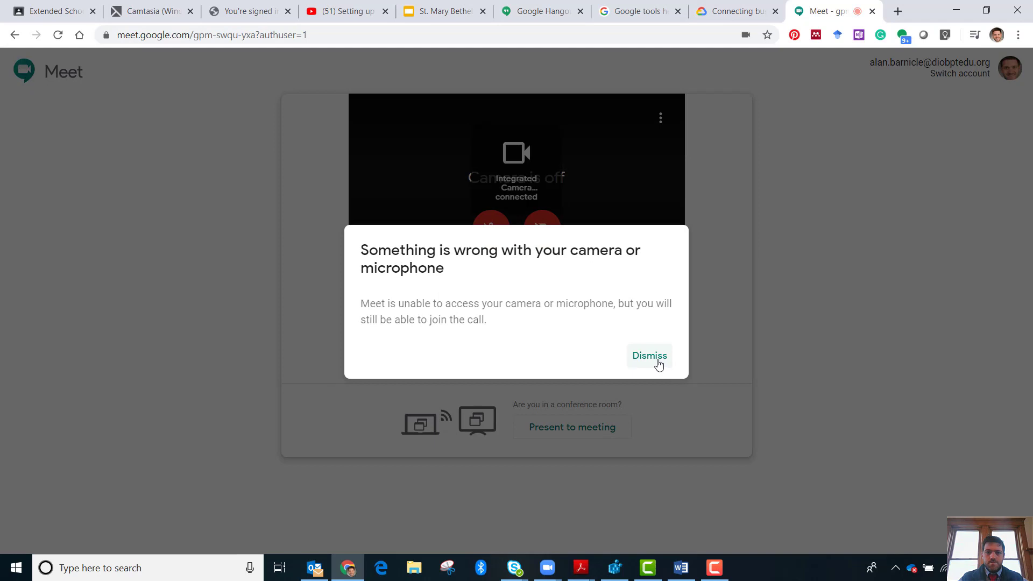
pyautogui.click(657, 360)
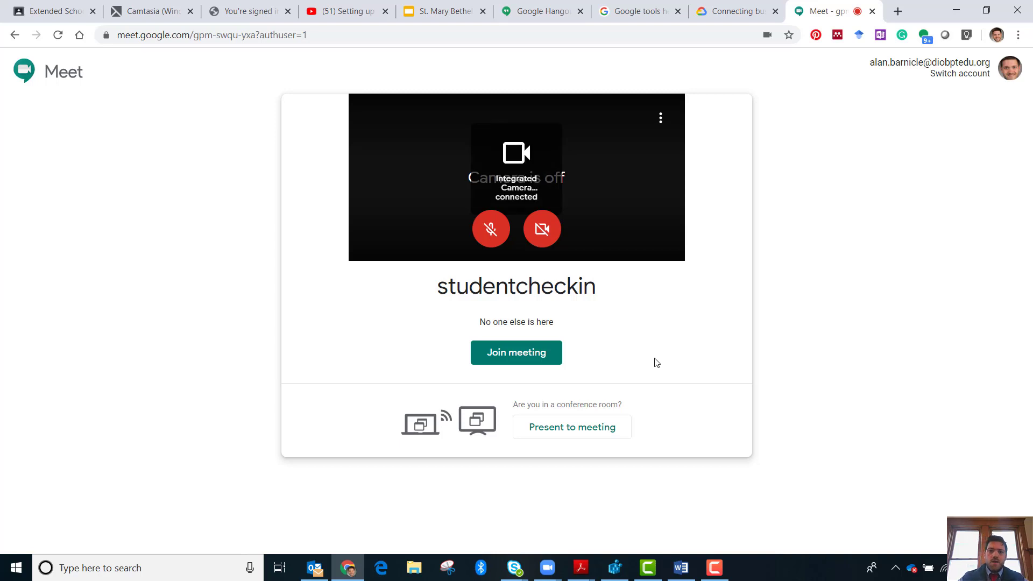
pyautogui.click(514, 360)
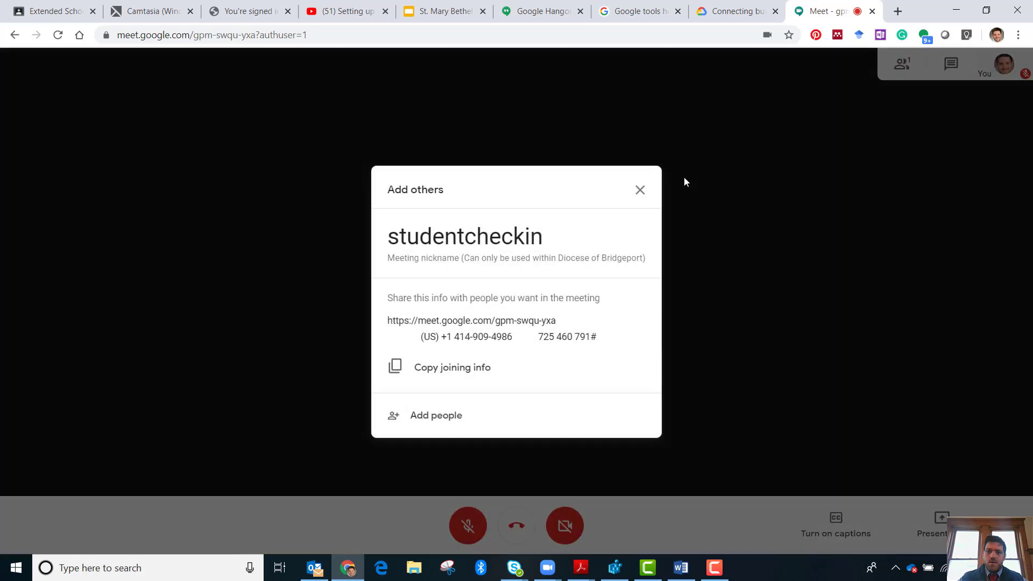
# Step: Copy the meeting's joining info, highlight its dial-in details and link, and close the Add others dialog
pyautogui.click(470, 375)
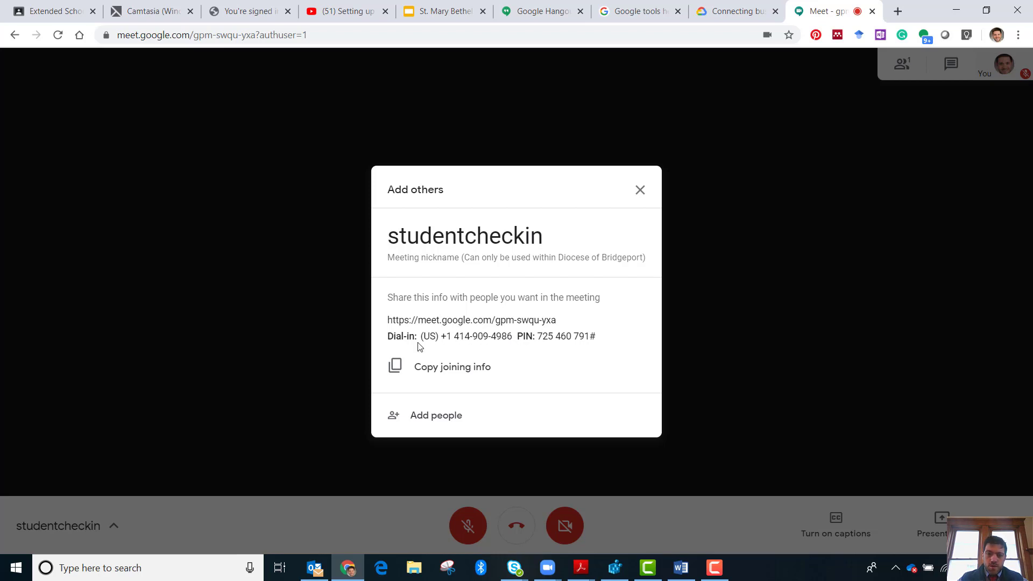
pyautogui.moveTo(430, 336); pyautogui.dragTo(615, 336)
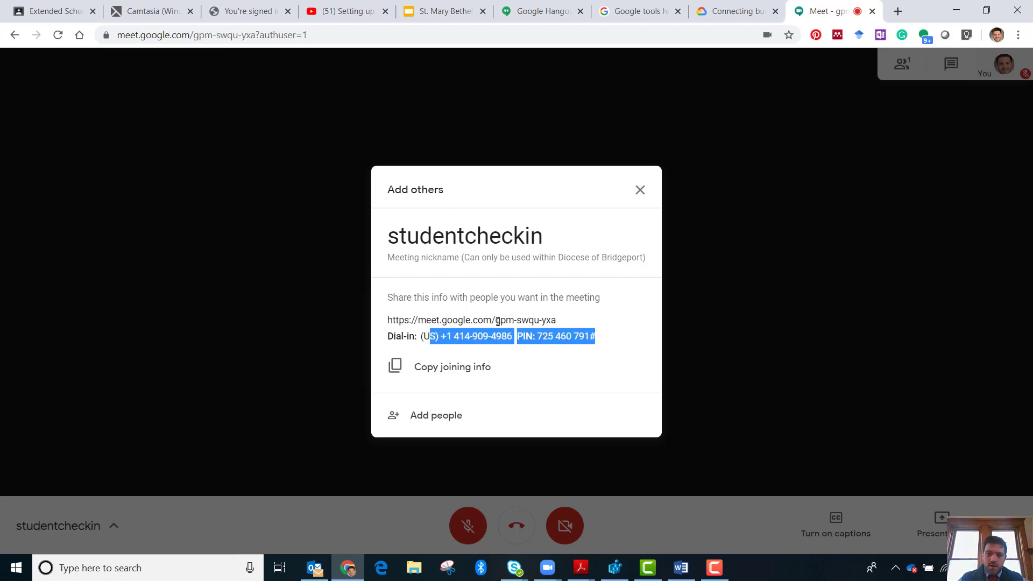
pyautogui.moveTo(497, 321); pyautogui.dragTo(576, 323)
pyautogui.tripleClick(522, 319)
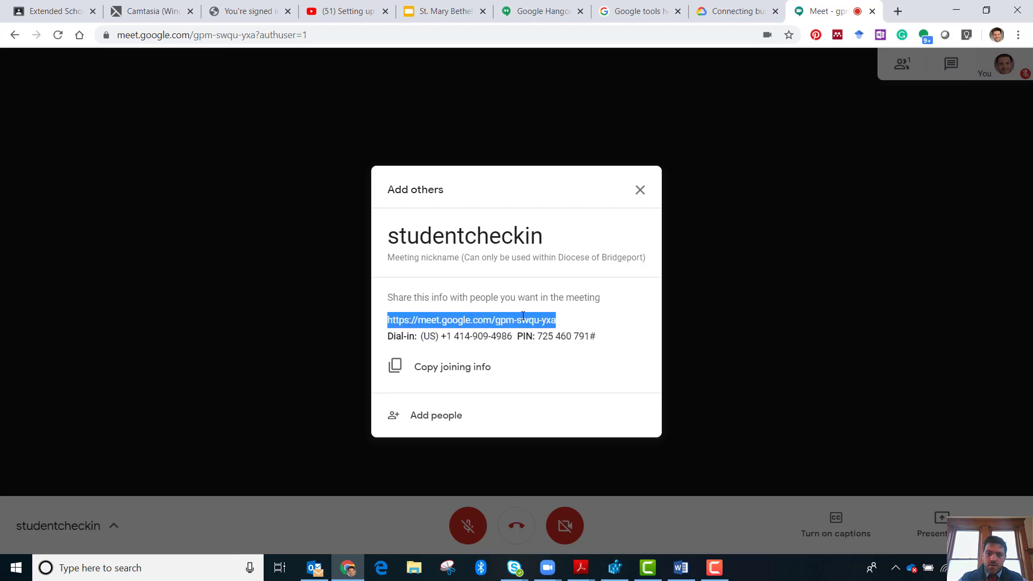
pyautogui.click(636, 191)
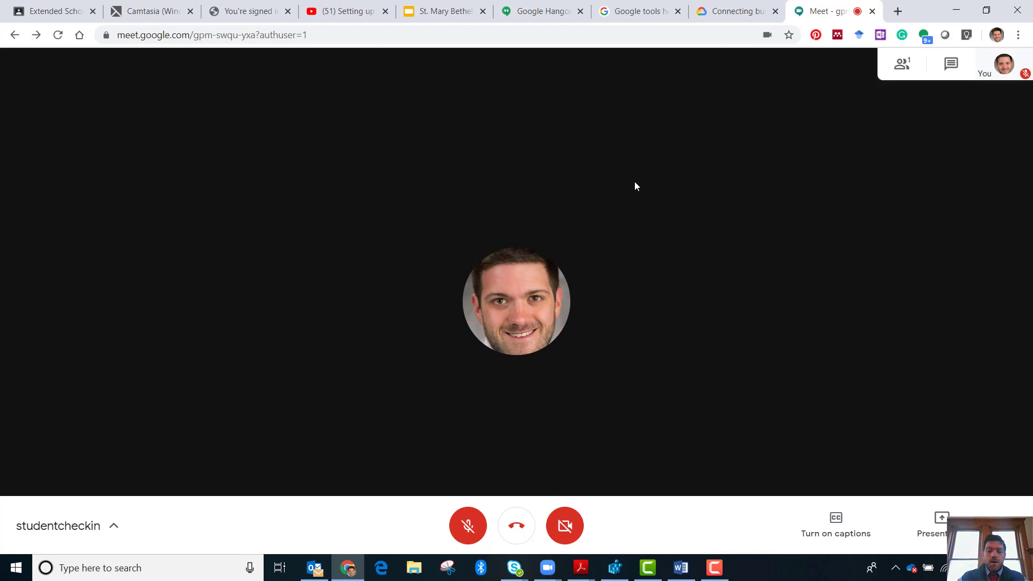
# Step: Switch to Google Calendar in a new tab under the diocese school account, keeping only that account's calendar tab
pyautogui.hotkey('ctrl', 't')
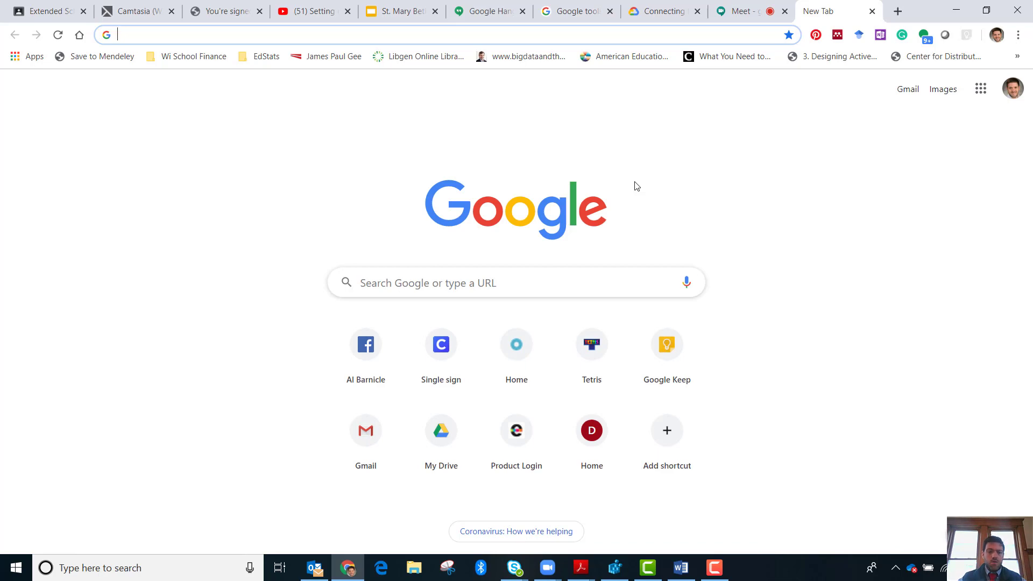
pyautogui.write('cal')
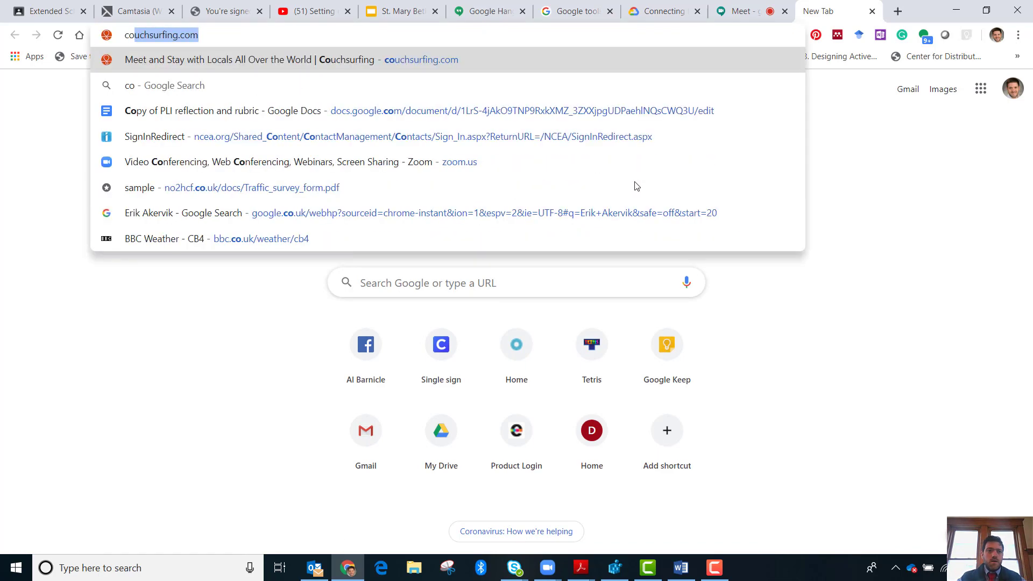
pyautogui.press('Return')
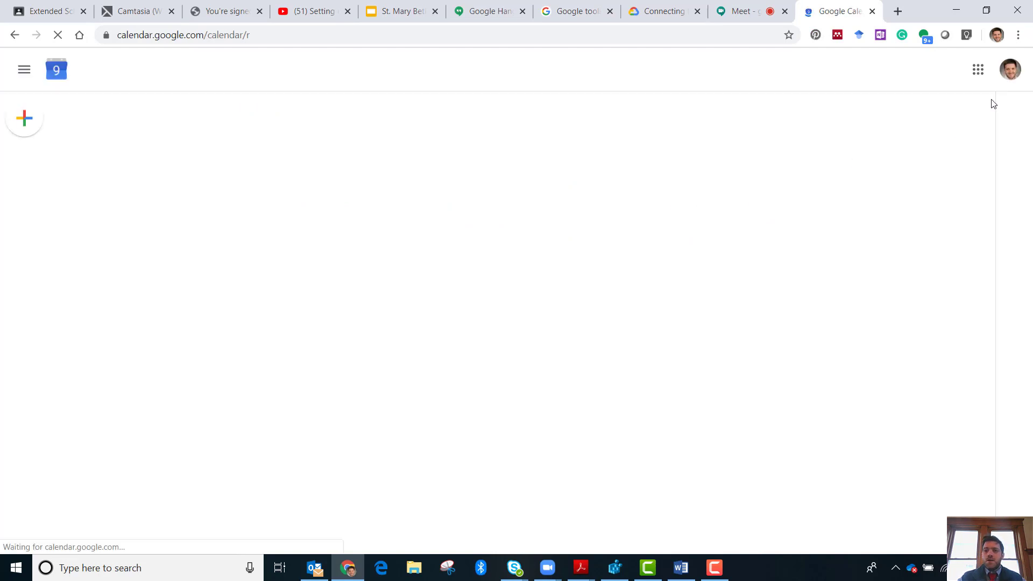
pyautogui.click(1007, 77)
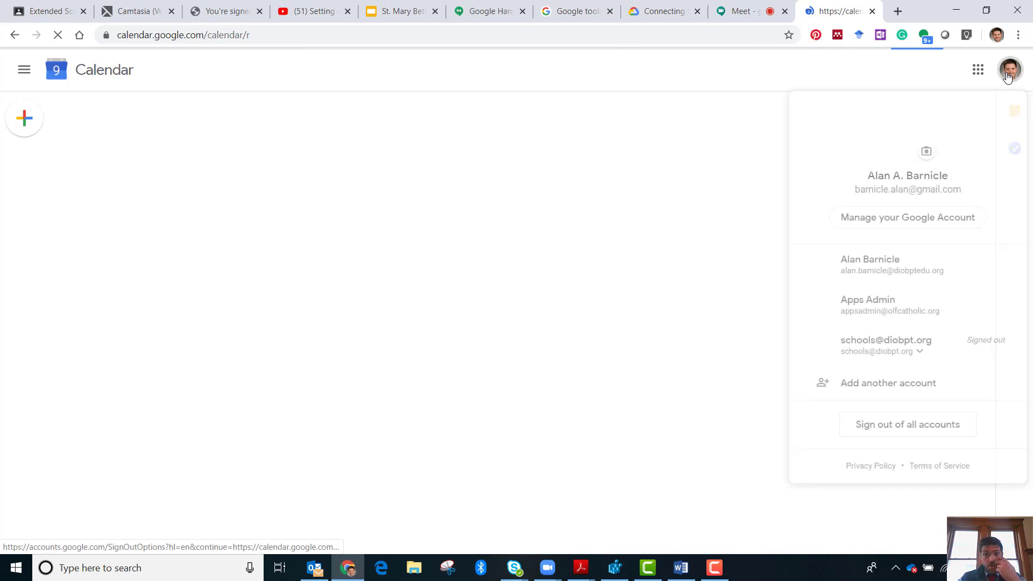
pyautogui.click(901, 267)
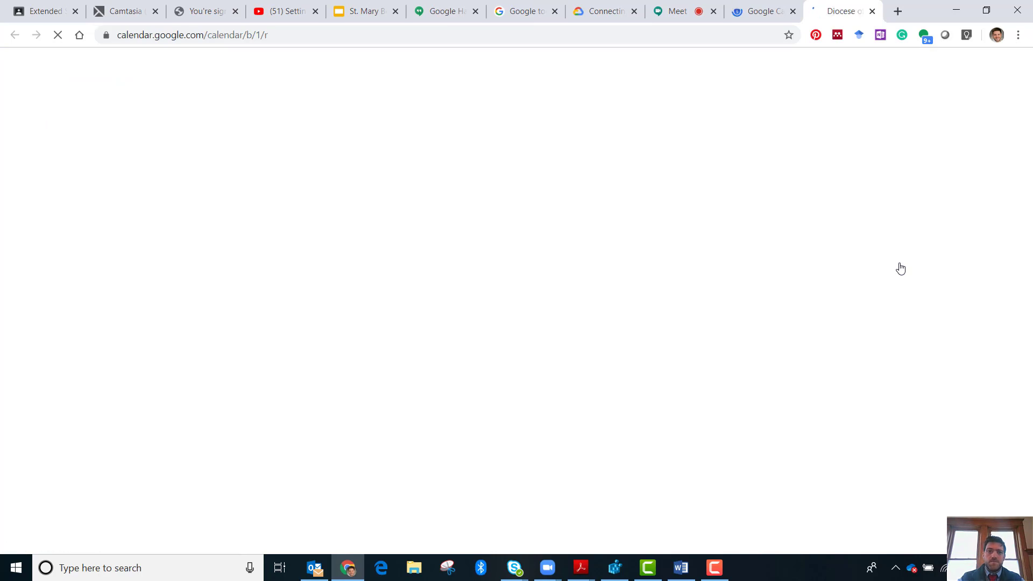
pyautogui.click(793, 12)
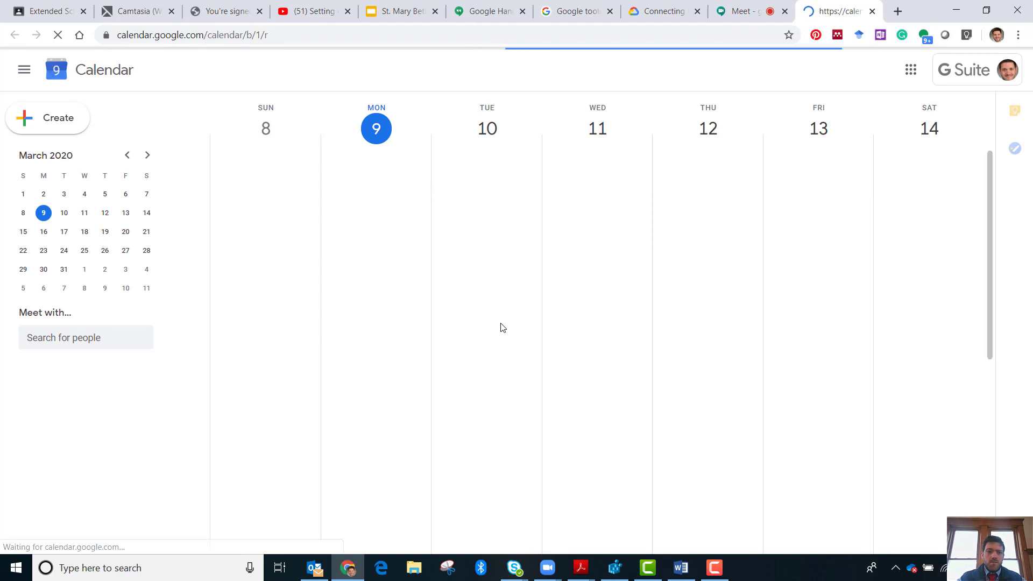
# Step: Create a calendar event on Tuesday, March 10, 2020 from 1:00pm to 2:00pm with Hangouts Meet conferencing
pyautogui.rightClick(475, 290)
pyautogui.click(453, 285)
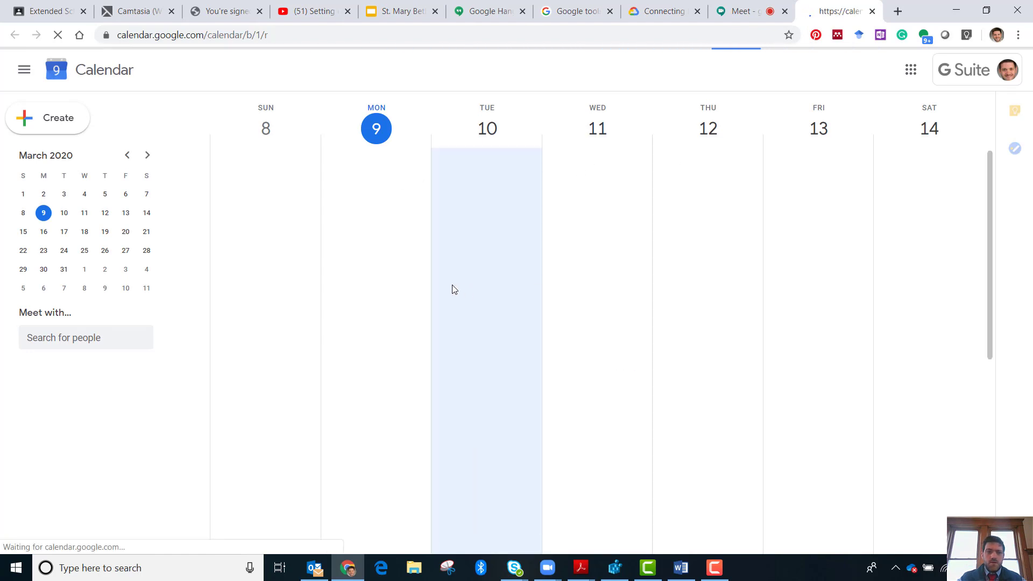
pyautogui.click(52, 125)
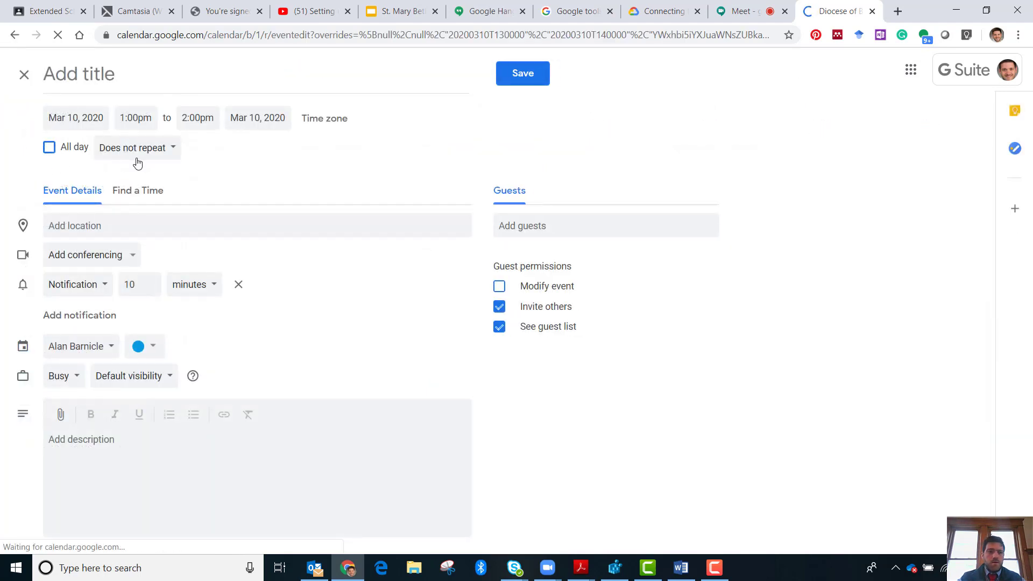
pyautogui.click(114, 228)
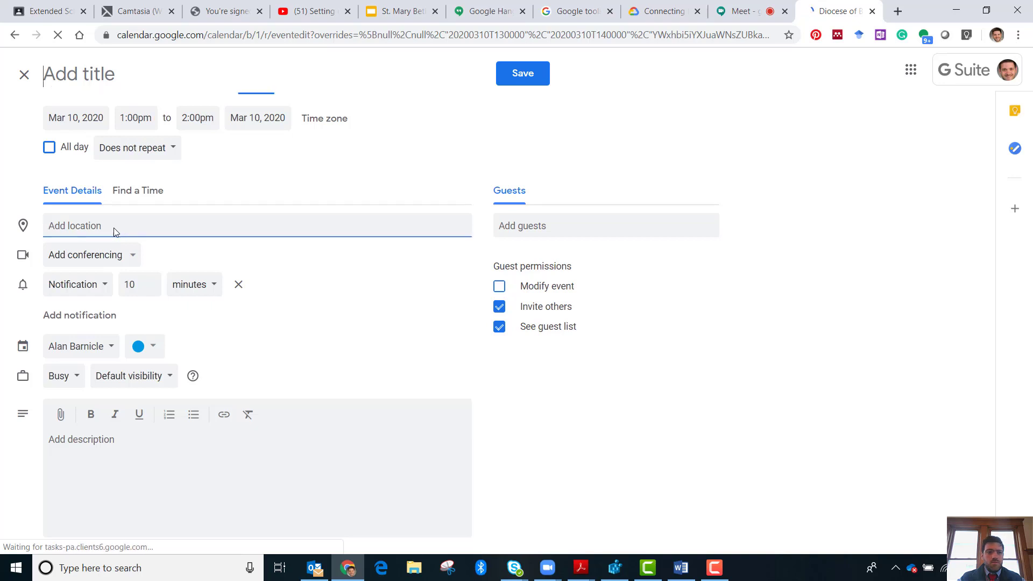
pyautogui.click(105, 259)
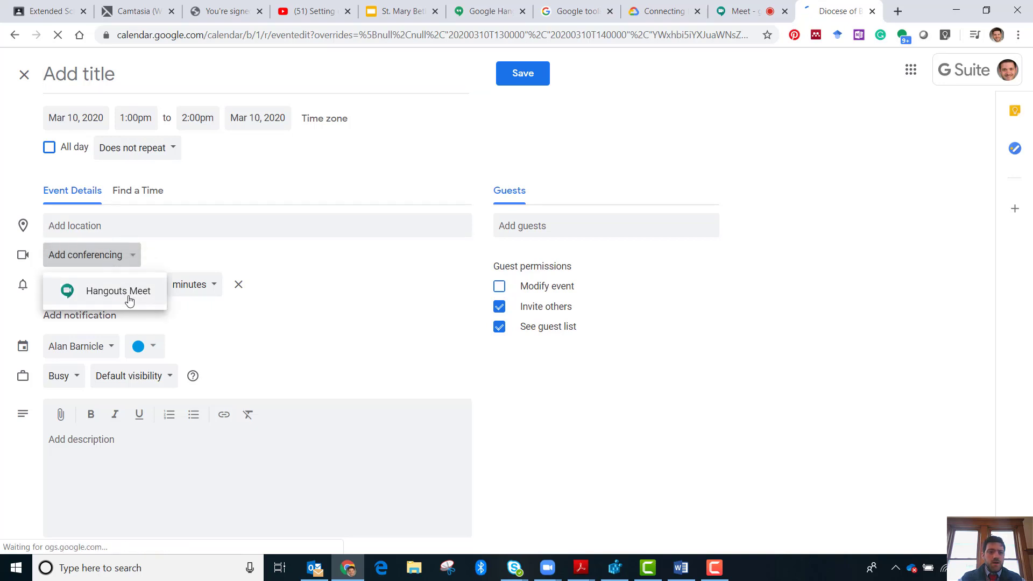
pyautogui.click(128, 299)
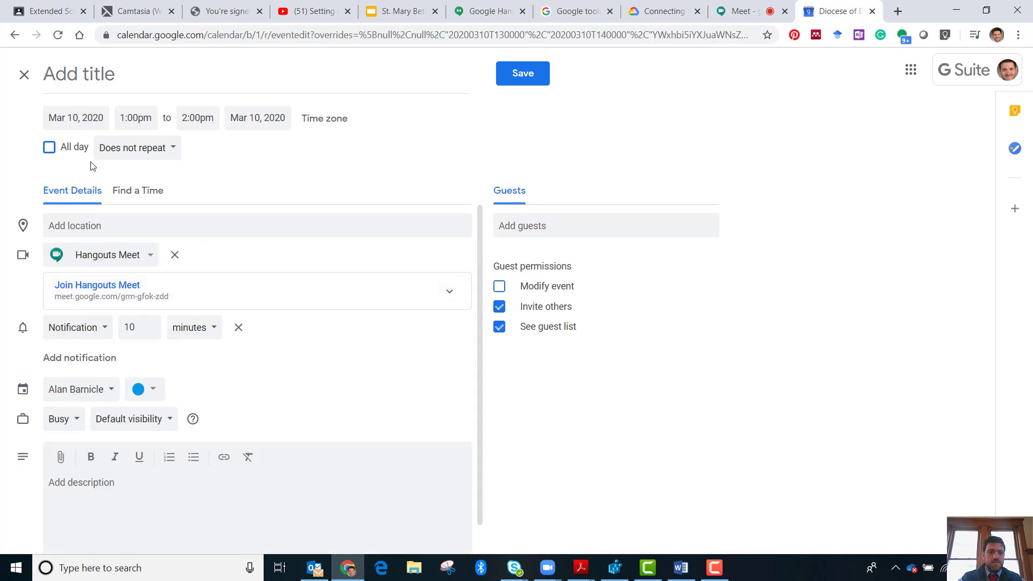
# Step: Title the event "Math 4th Grade"
pyautogui.click(63, 81)
pyautogui.write('Math f')
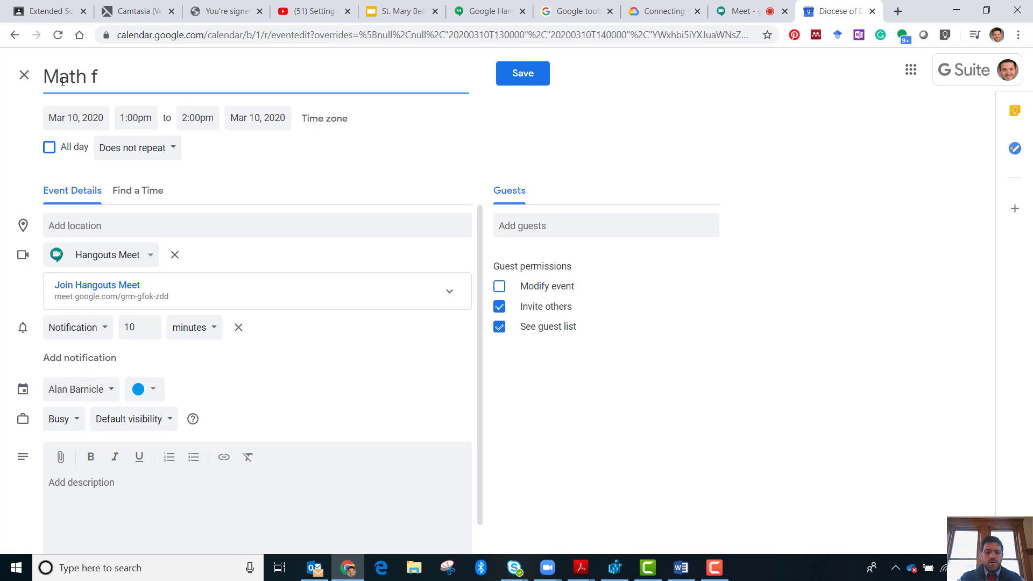
pyautogui.press('BackSpace')
pyautogui.write('4th Grade')
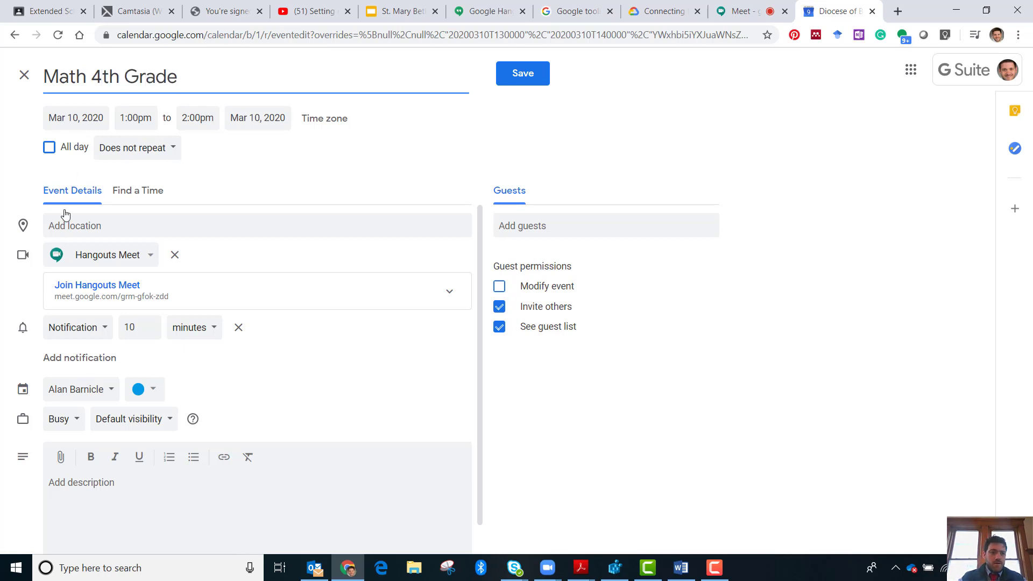
# Step: View the event's remaining details and the suggested contacts for adding guests, without inviting anyone
pyautogui.scroll(-1, 180, 455)
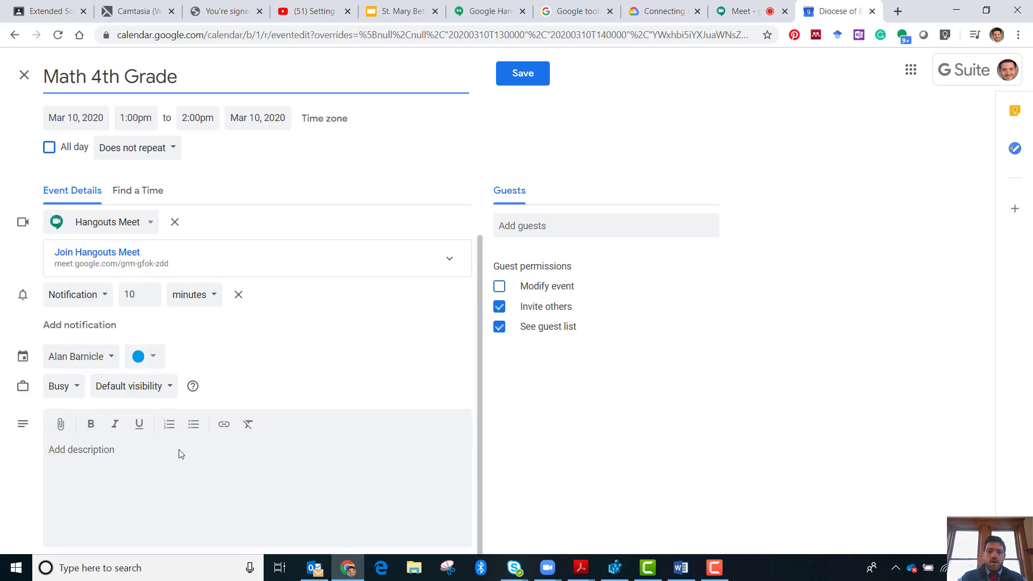
pyautogui.click(541, 219)
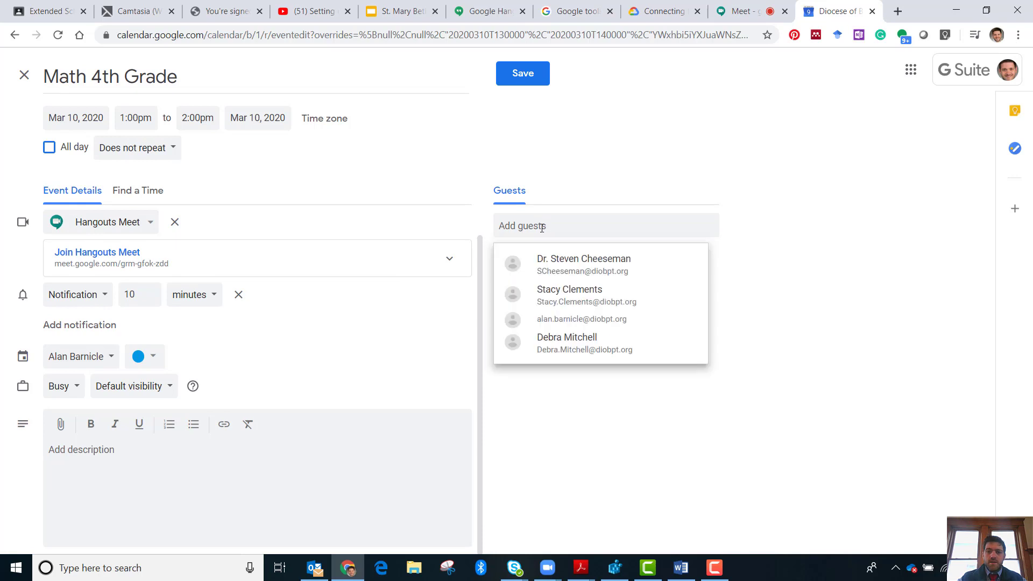
pyautogui.click(541, 227)
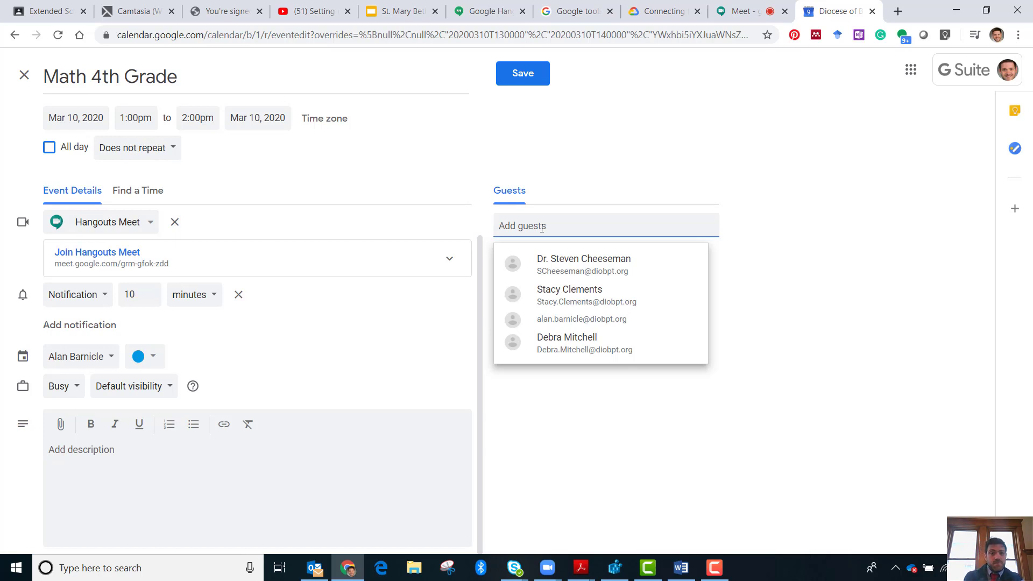
pyautogui.click(586, 95)
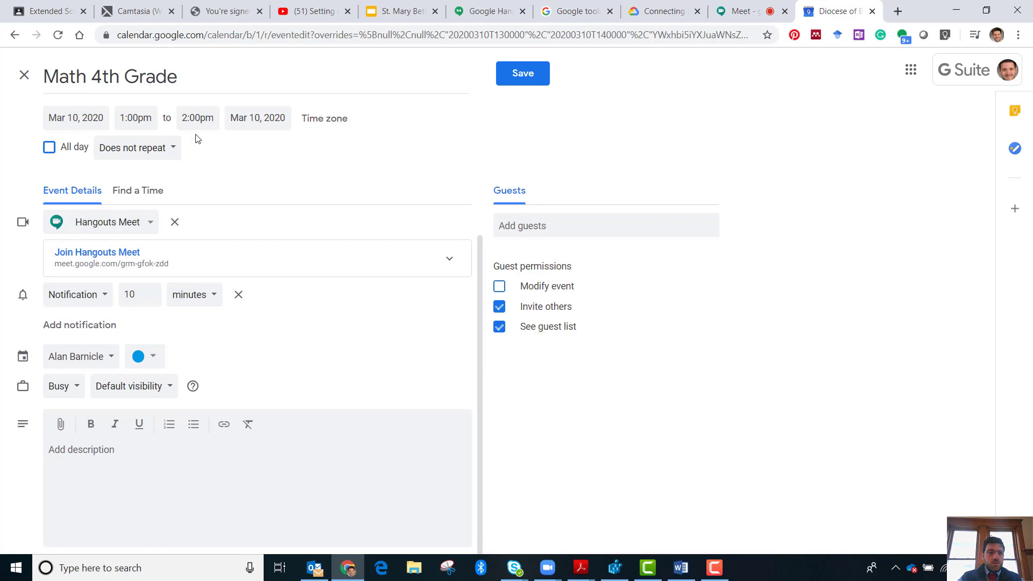
# Step: Look over the start time choices, keep 1:00pm, and save the Math 4th Grade event
pyautogui.click(130, 118)
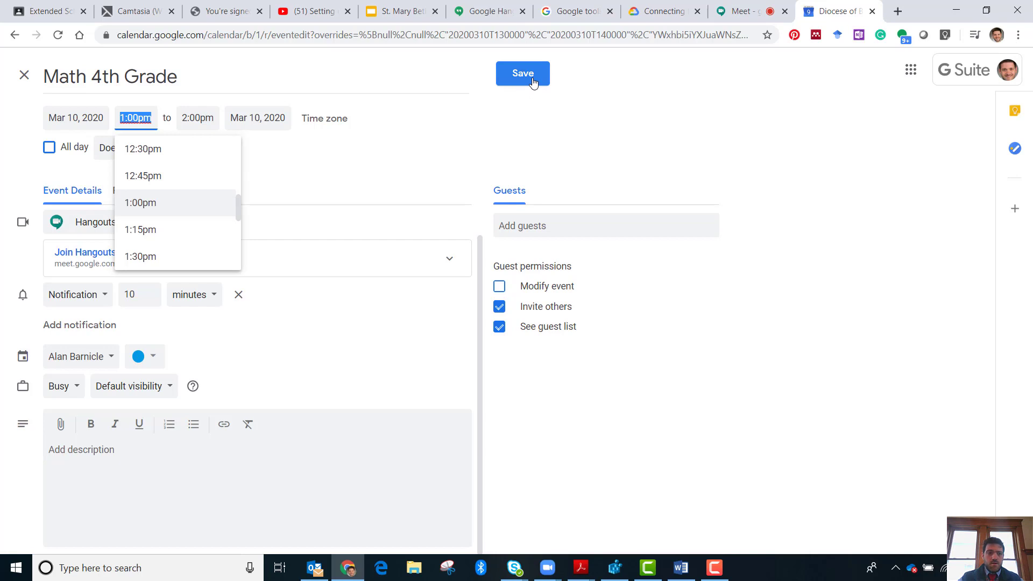
pyautogui.click(511, 173)
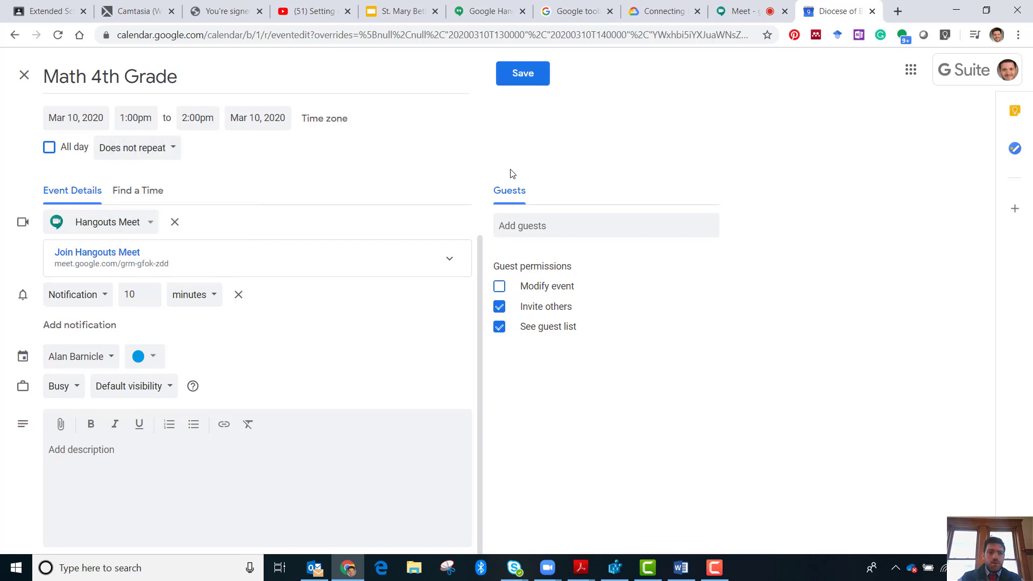
pyautogui.click(539, 78)
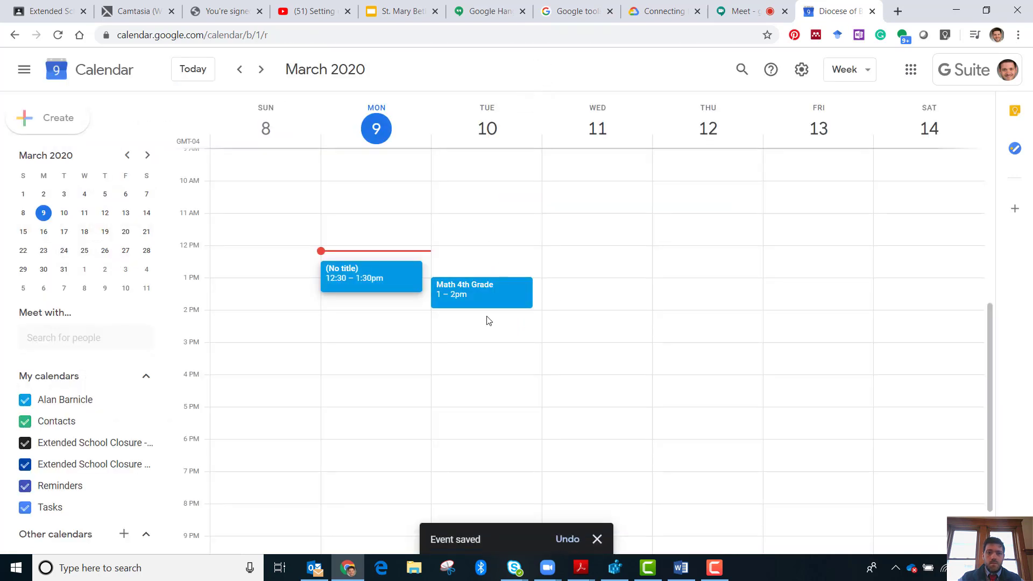
# Step: View the Math 4th Grade event's summary and the actions available for it on Tuesday, March 10
pyautogui.moveTo(491, 286)
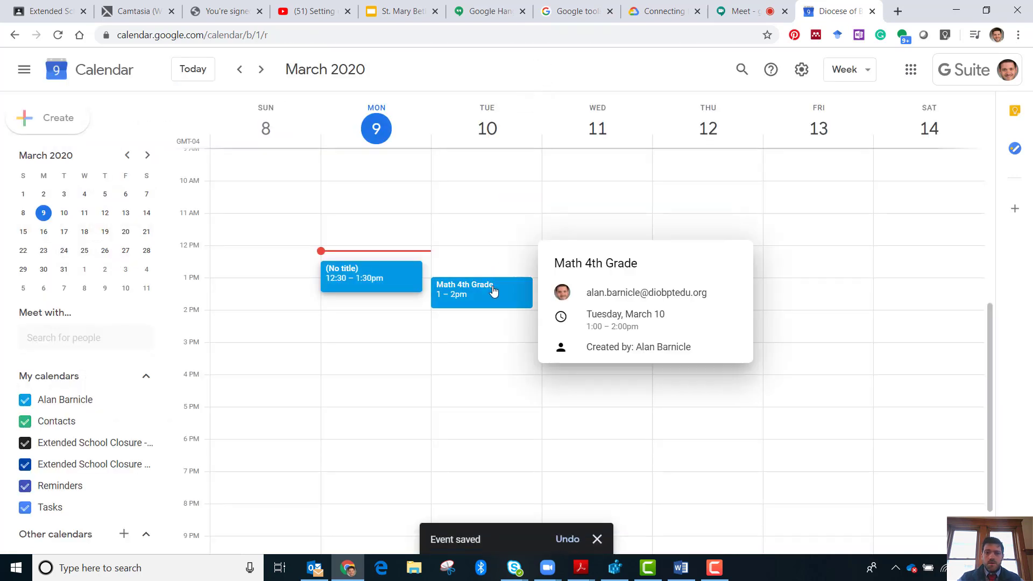
pyautogui.rightClick(493, 291)
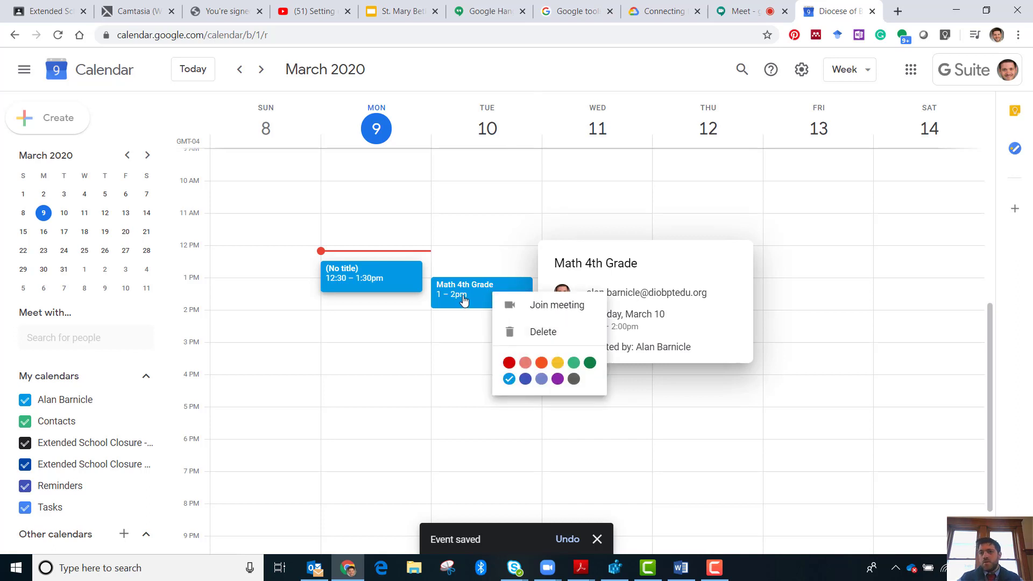
pyautogui.press('Escape')
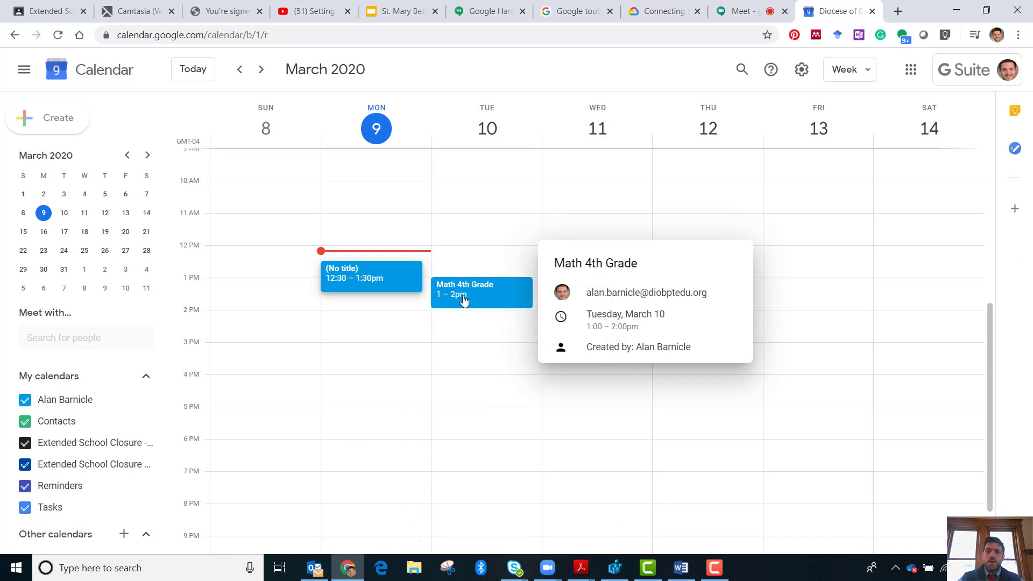
pyautogui.rightClick(466, 299)
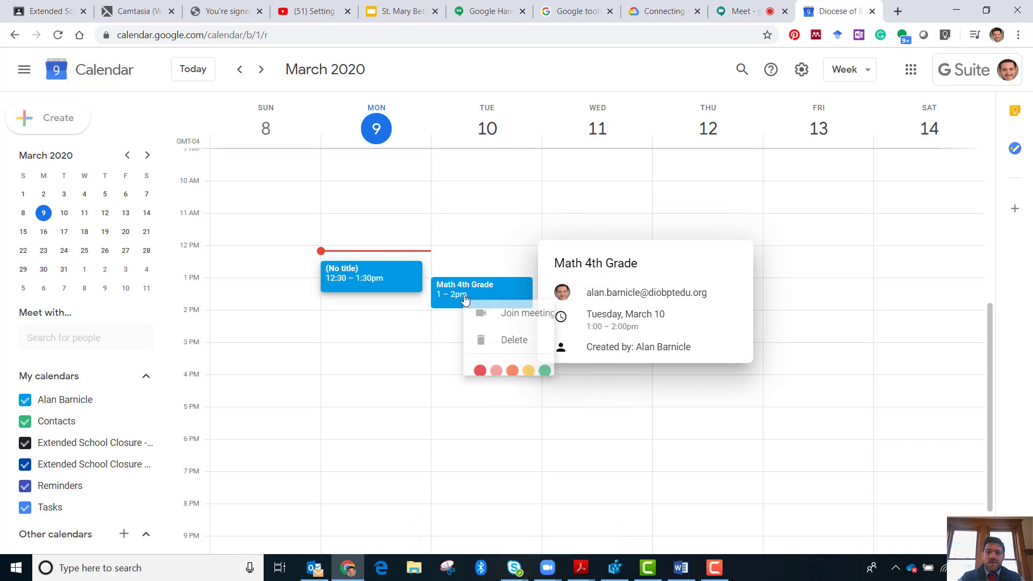
pyautogui.press('Escape')
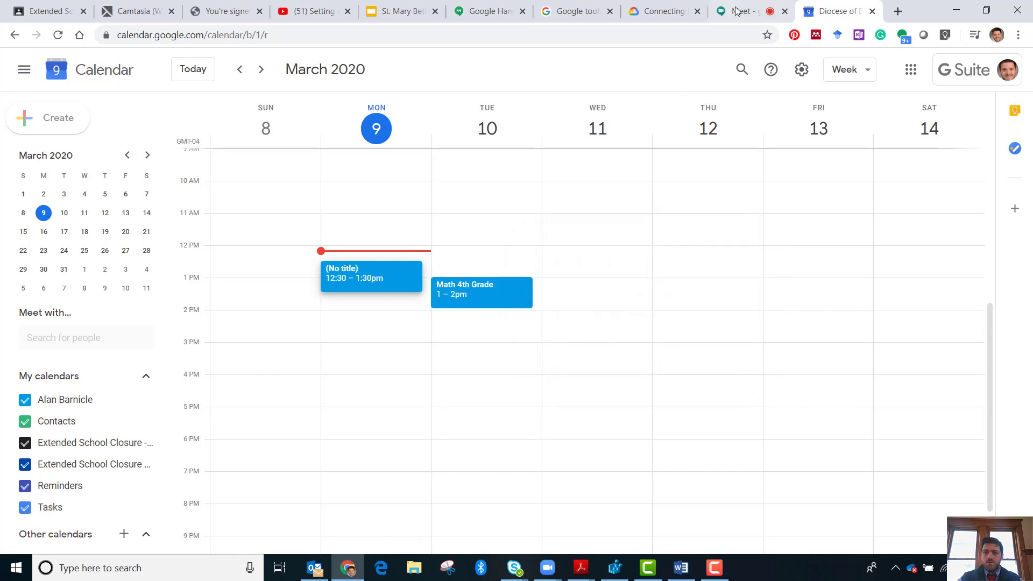
# Step: Open Google Classroom in a new browser tab and switch to the school's diobptedu.org account
pyautogui.click(898, 15)
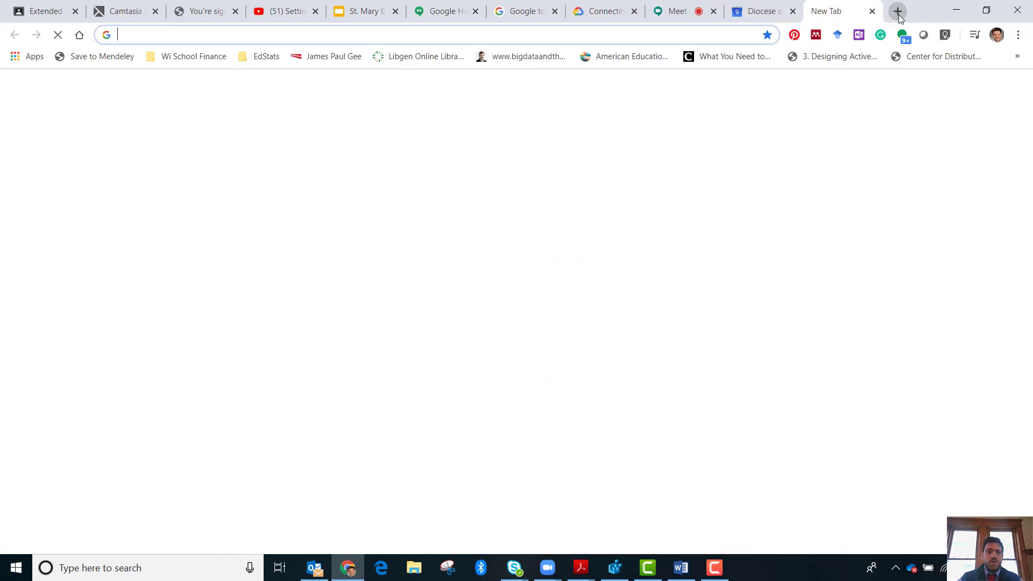
pyautogui.write('clas')
pyautogui.press('Return')
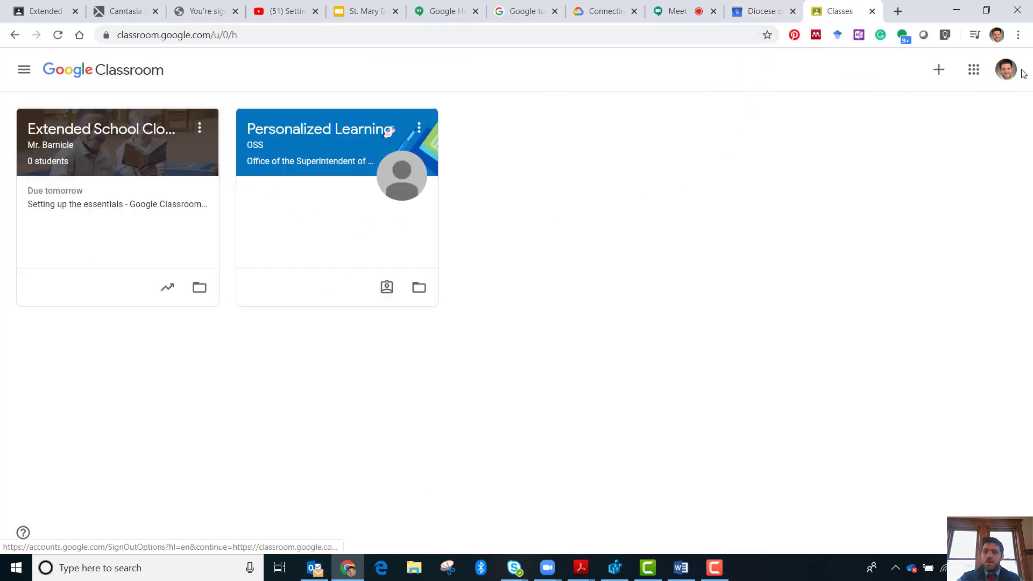
pyautogui.click(1005, 70)
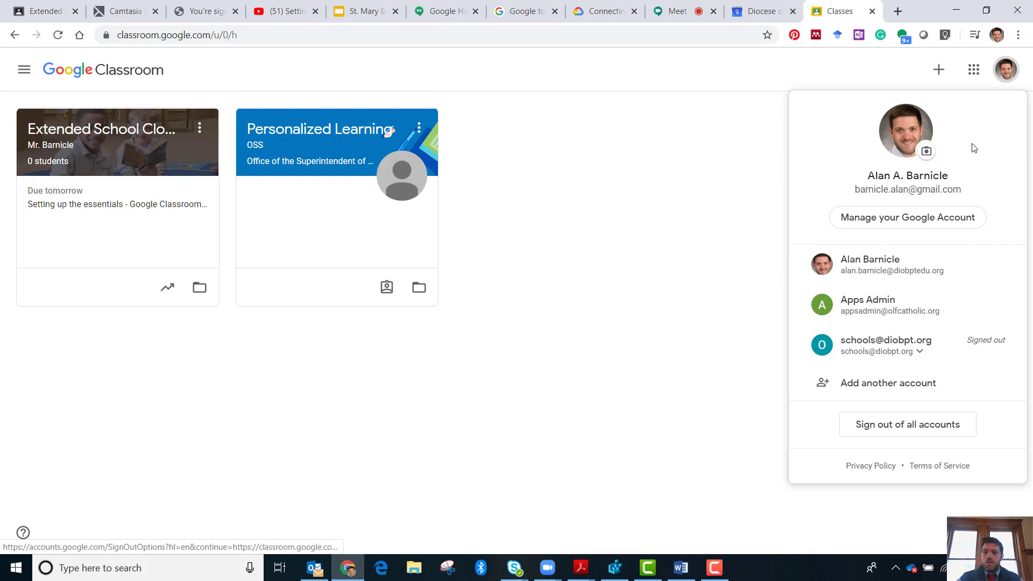
pyautogui.click(919, 280)
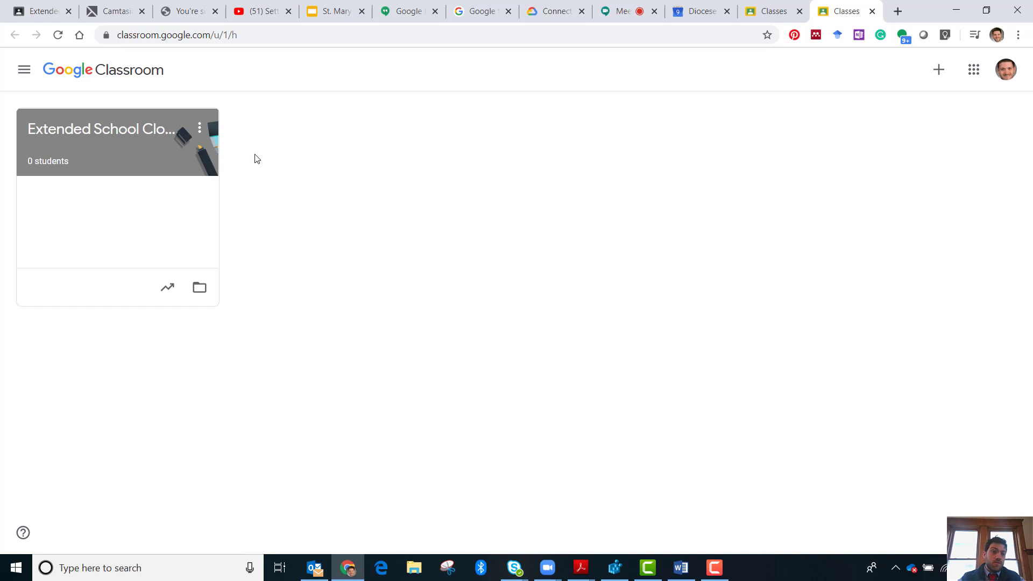
# Step: Open the Extended School Closure class and dismiss the tip about creating announcements
pyautogui.click(200, 129)
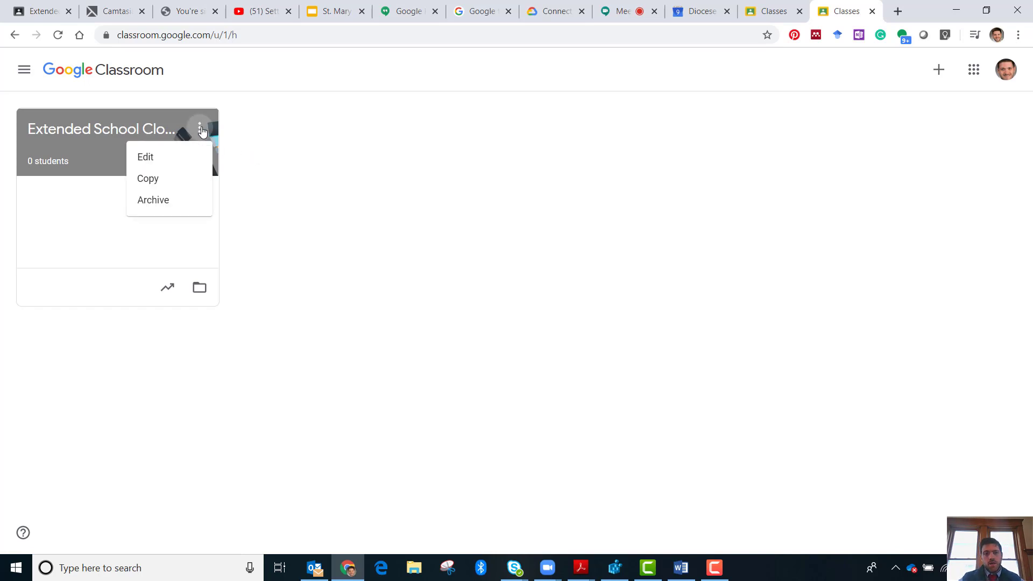
pyautogui.click(77, 172)
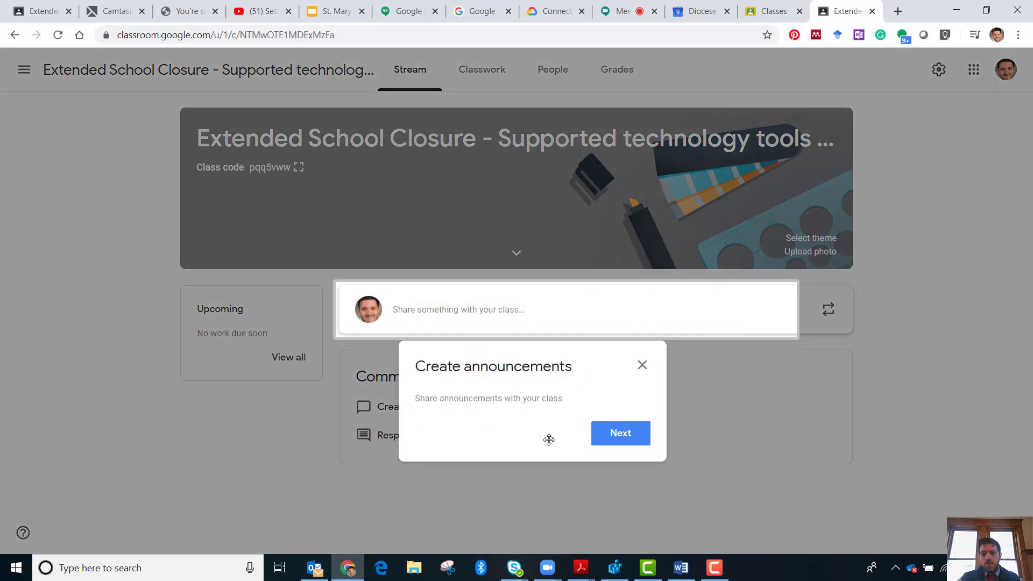
pyautogui.click(642, 365)
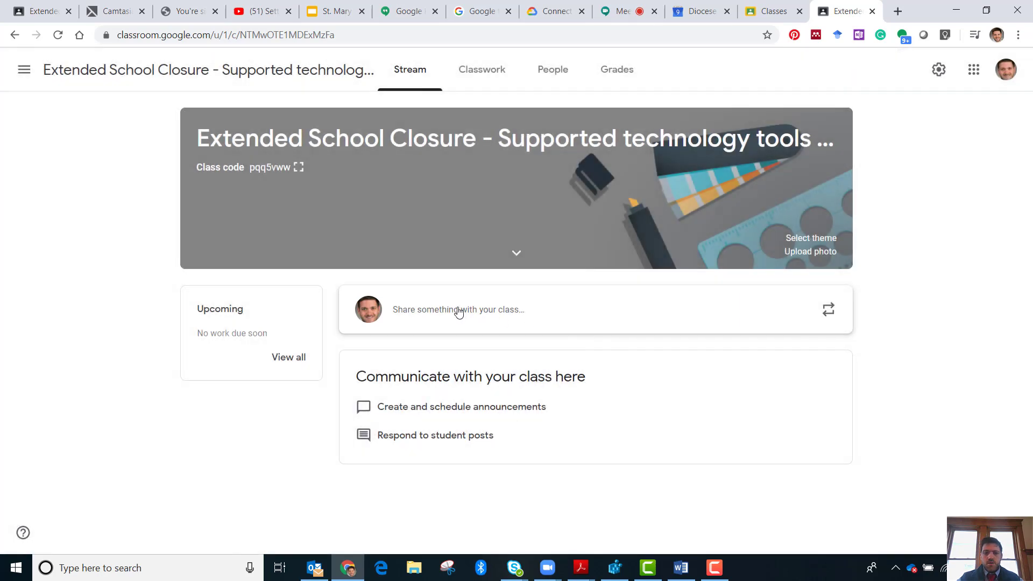
# Step: Draft an announcement to all students with the copied meeting link, dial-in number and PIN, and abandon it for the Classwork page
pyautogui.click(458, 309)
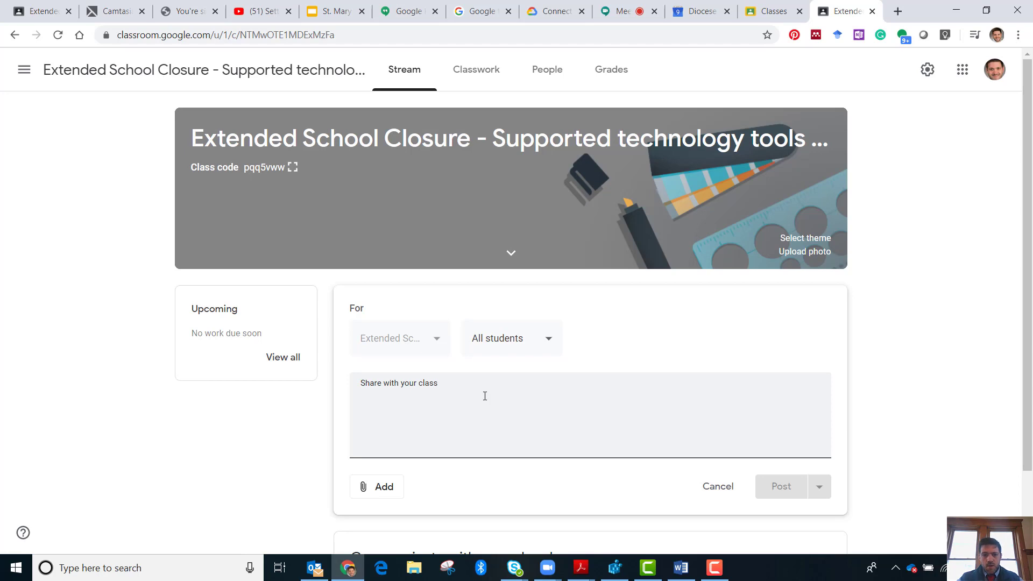
pyautogui.hotkey('ctrl', 'v')
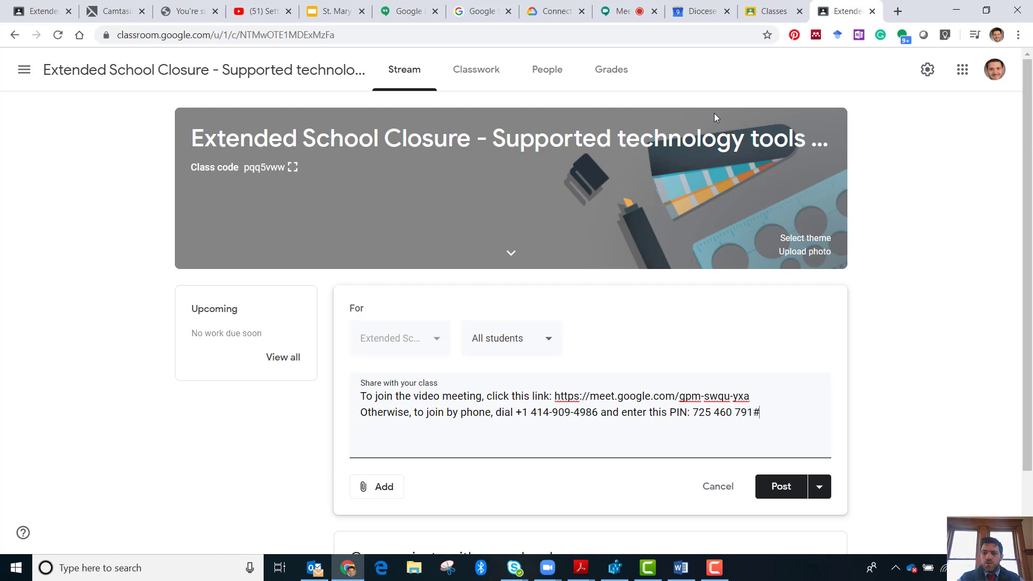
pyautogui.click(475, 74)
pyautogui.click(573, 332)
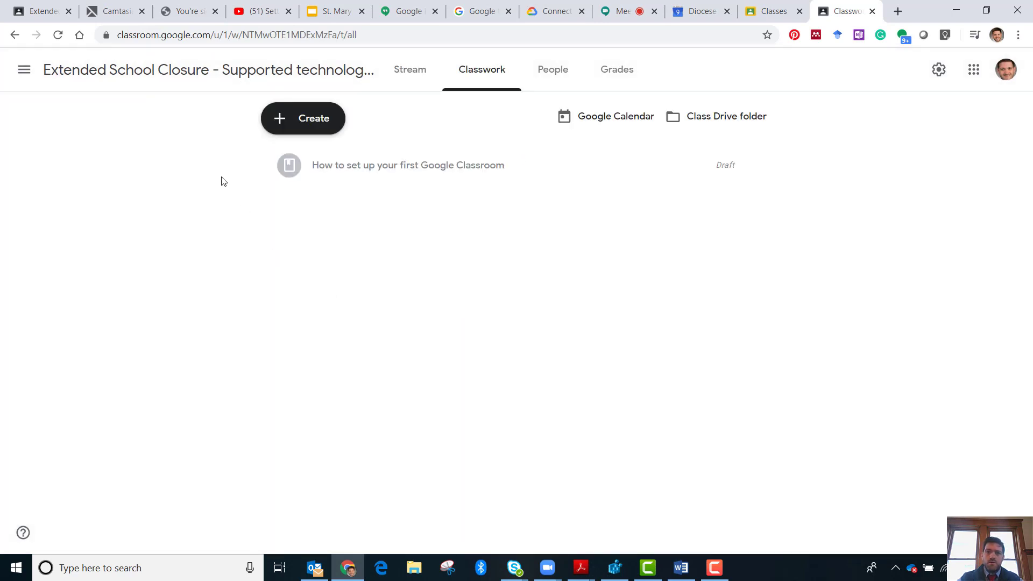
# Step: Open the class's Google Calendar and view the Math 4th Grade event's Hangouts Meet joining details
pyautogui.click(603, 120)
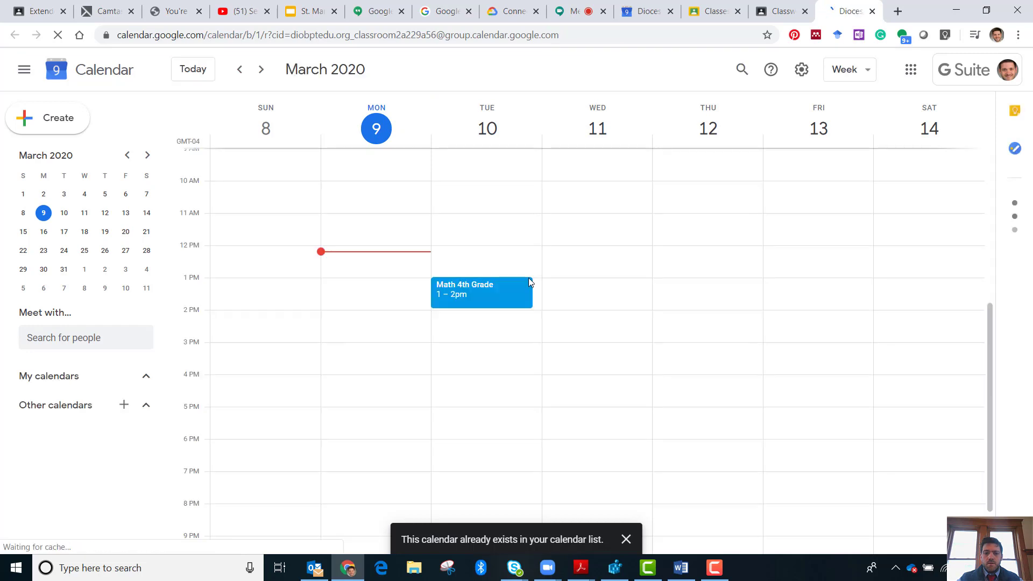
pyautogui.click(510, 299)
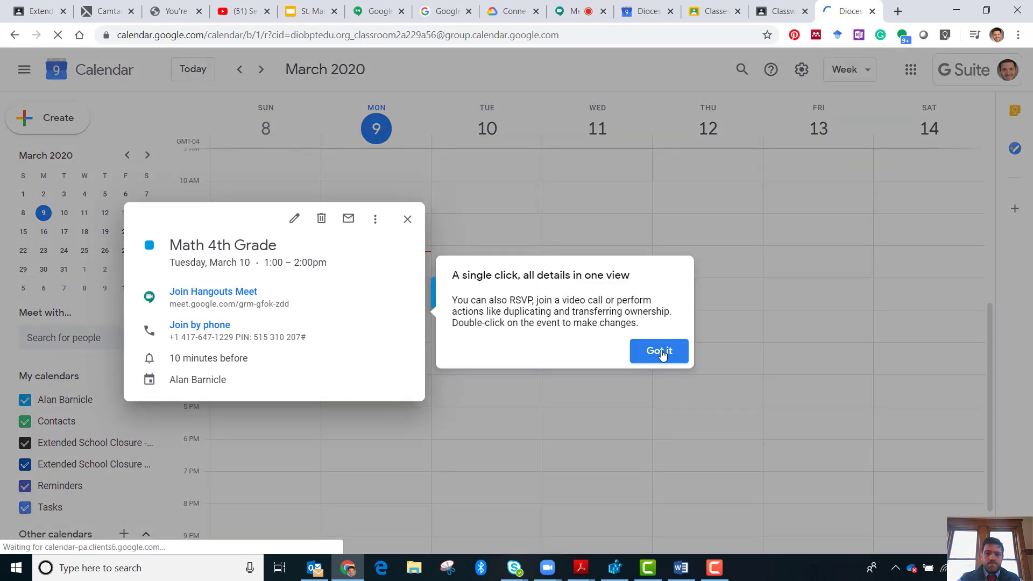
pyautogui.click(659, 351)
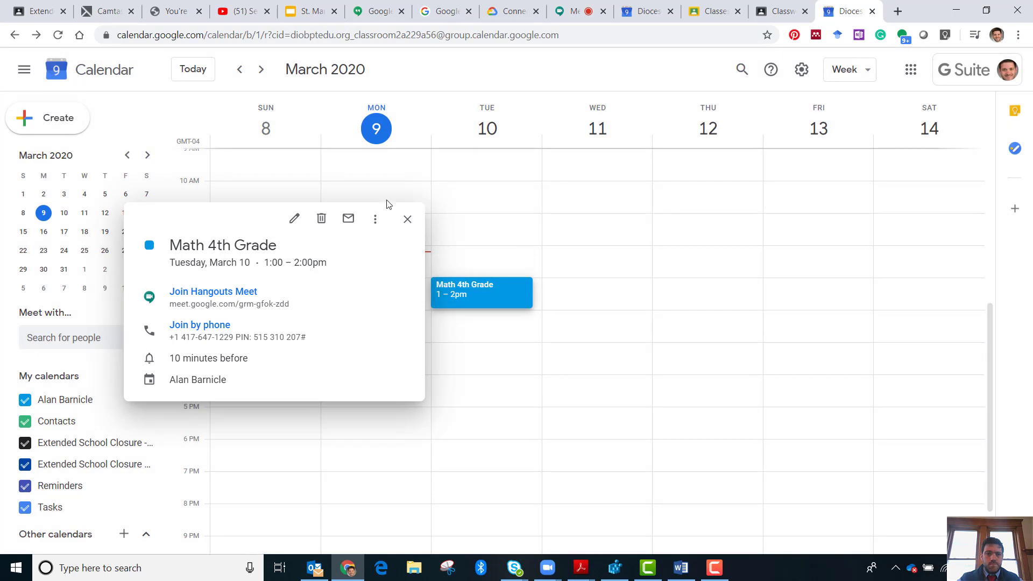
pyautogui.click(407, 220)
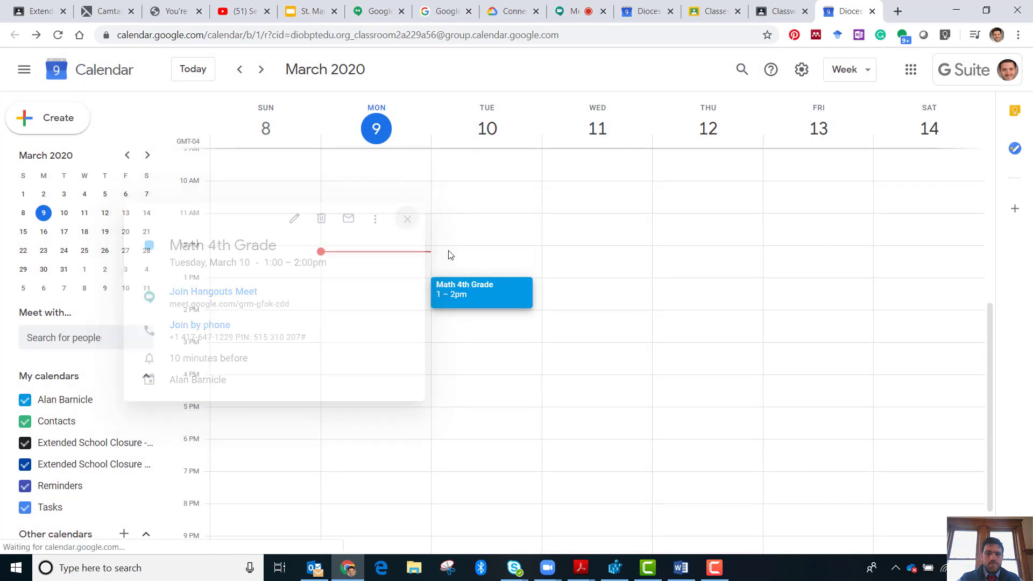
pyautogui.rightClick(466, 300)
pyautogui.click(497, 299)
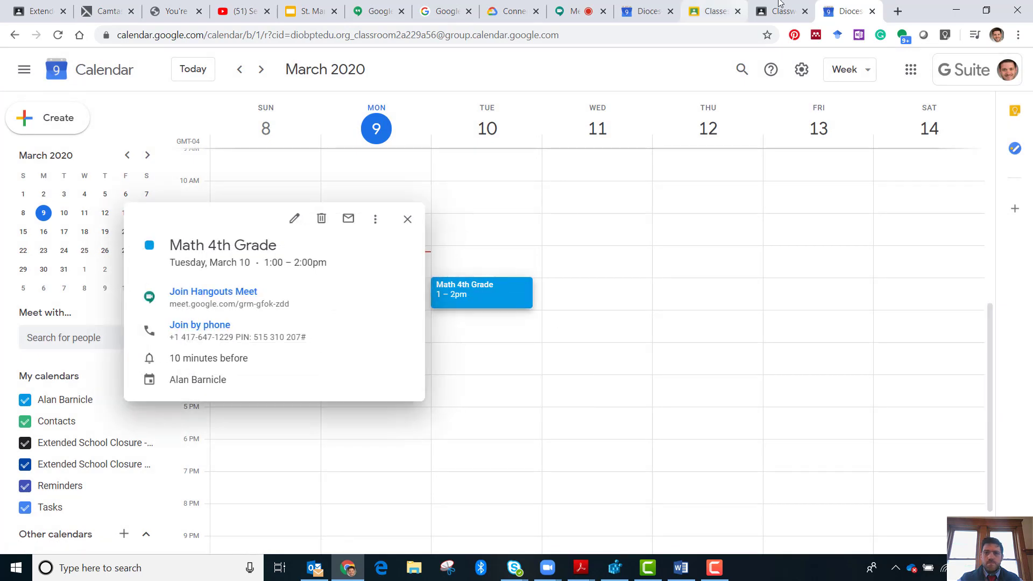
# Step: Start a new Material in the class's Classwork and paste the copied meeting link, dial-in number and PIN into its title and description
pyautogui.click(778, 8)
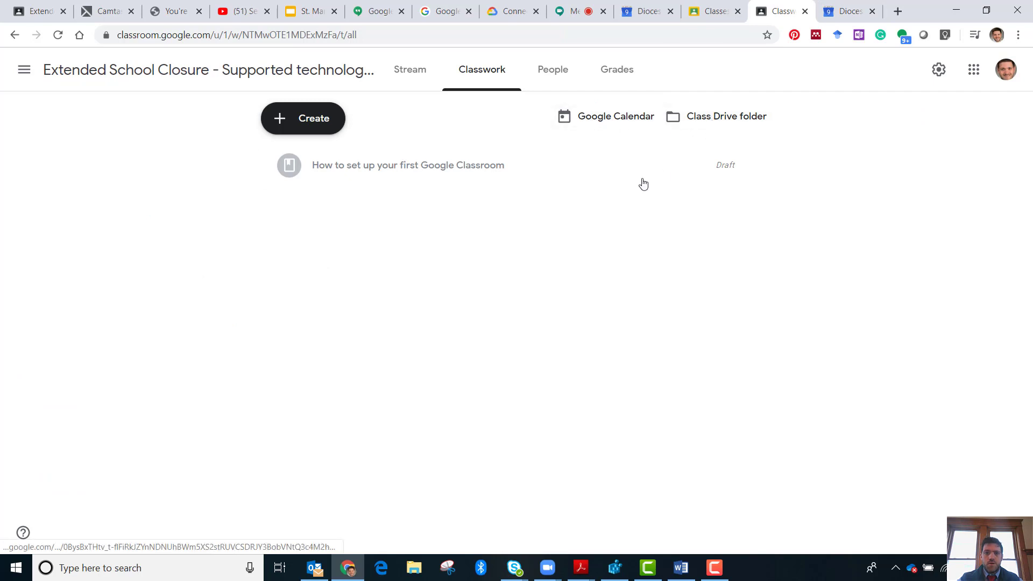
pyautogui.click(395, 178)
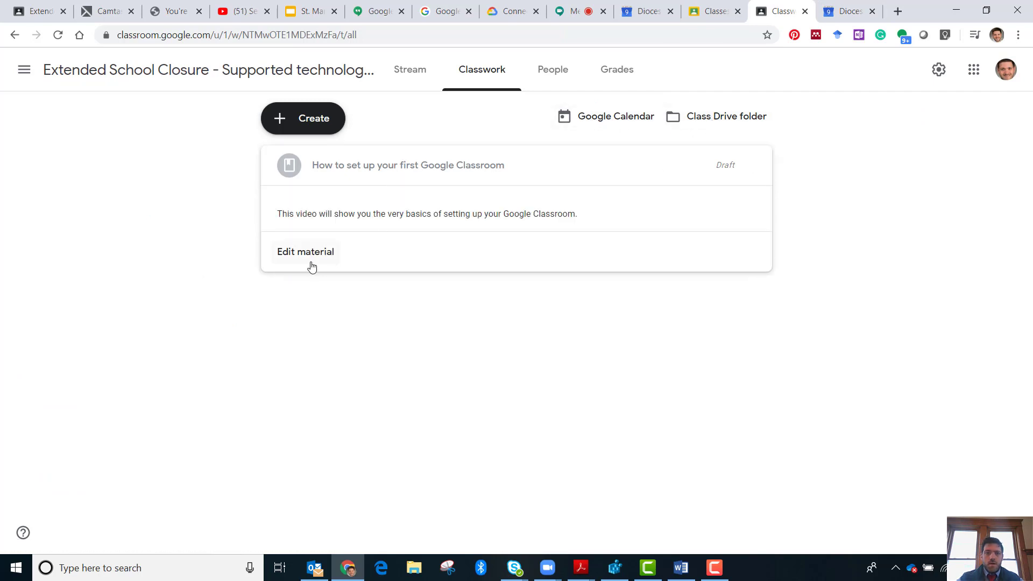
pyautogui.click(306, 132)
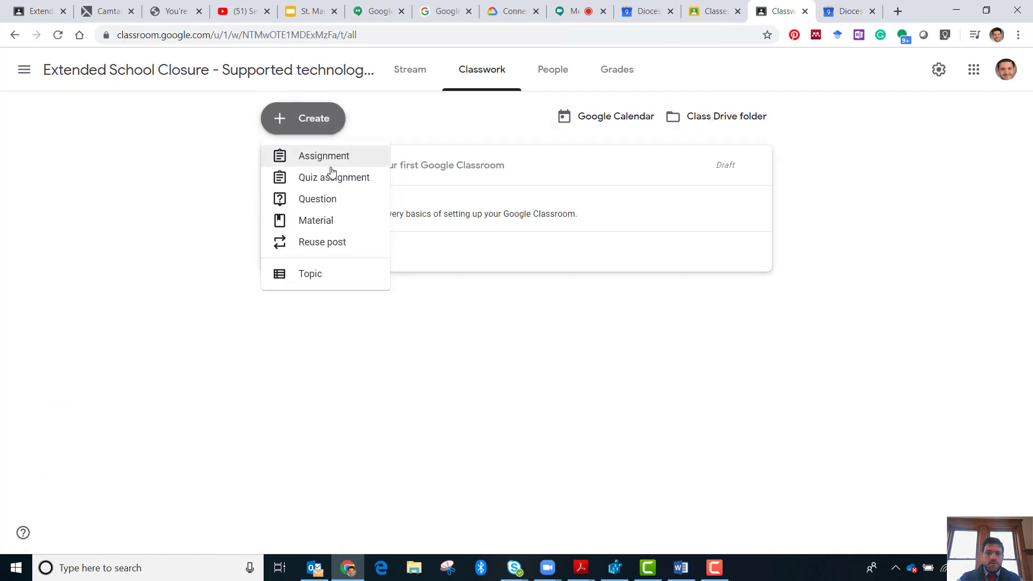
pyautogui.click(339, 220)
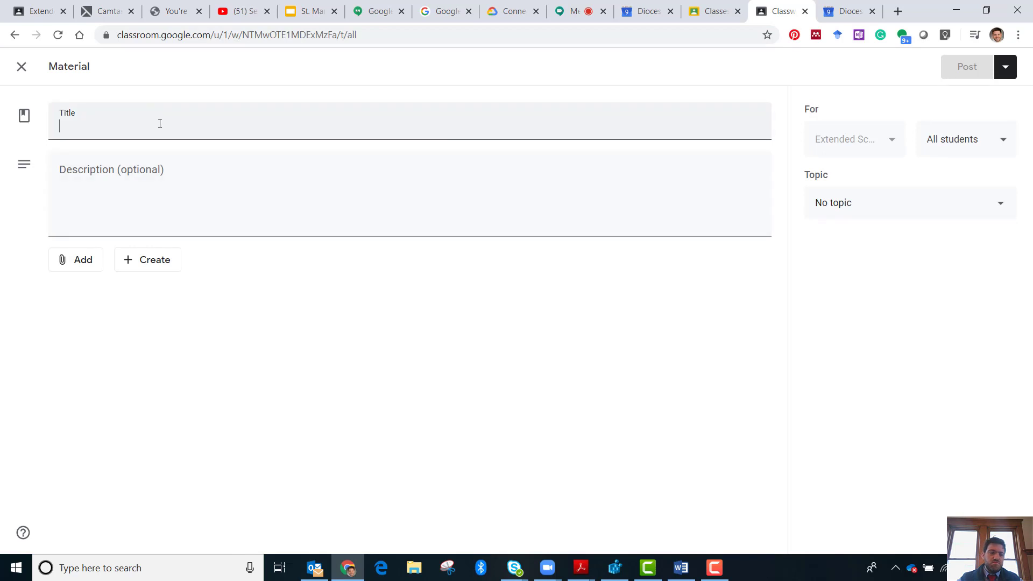
pyautogui.hotkey('ctrl', 'v')
pyautogui.click(216, 216)
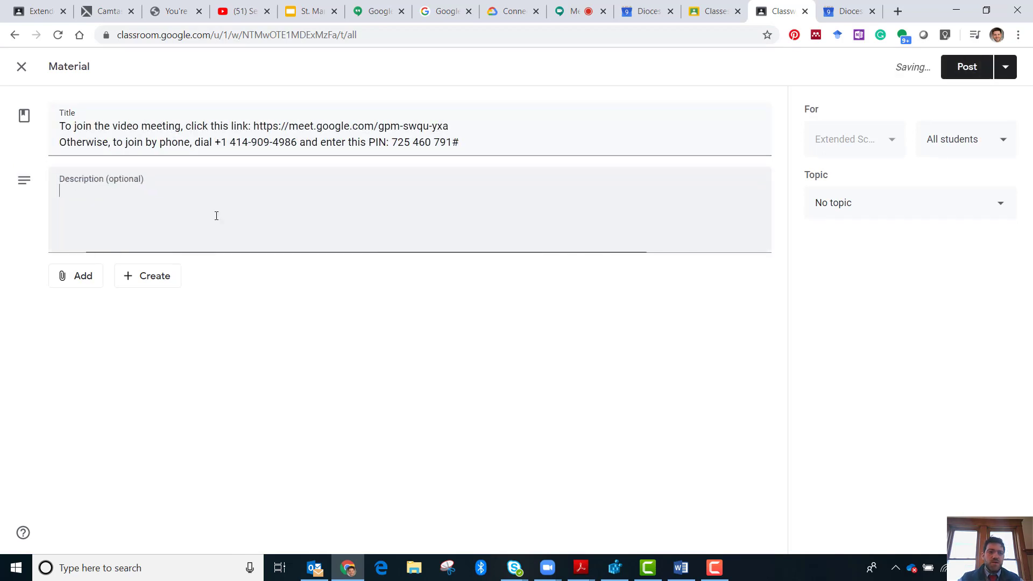
pyautogui.hotkey('ctrl', 'v')
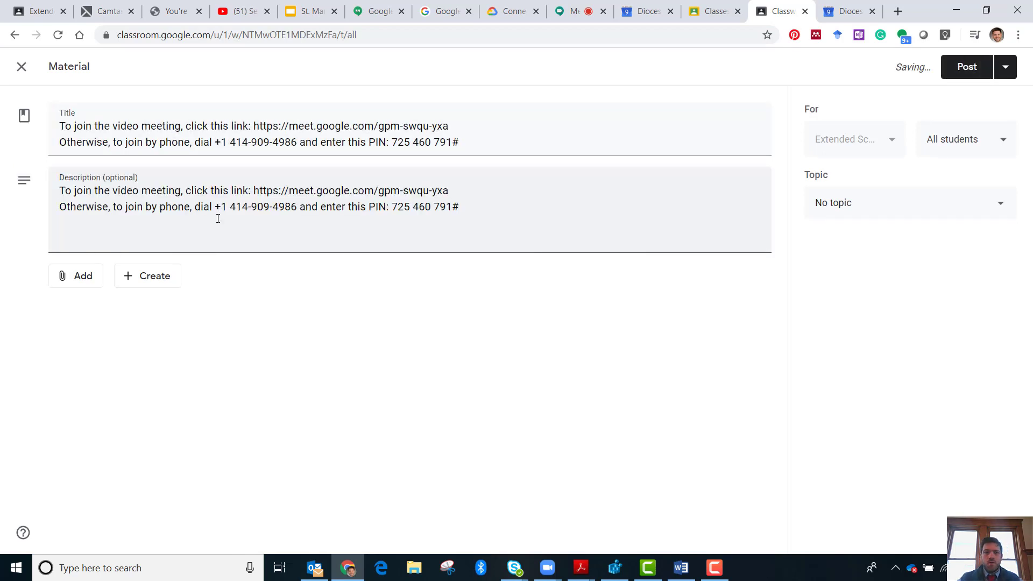
# Step: Replace the material's title with "Join this meeting Tuesday at 10 for 4th grade math" and post it to all students
pyautogui.tripleClick(158, 134)
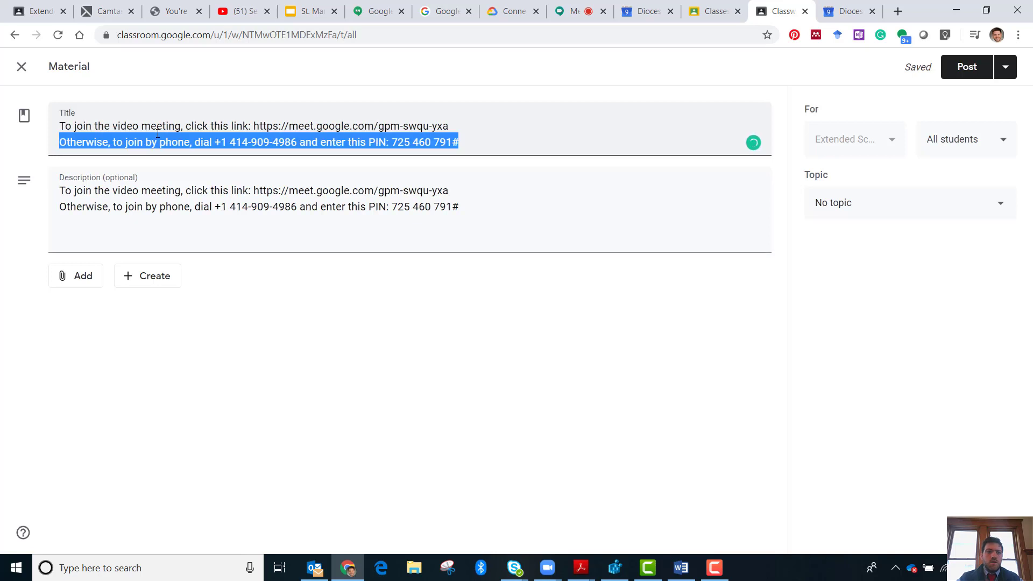
pyautogui.press('Up')
pyautogui.hotkey('shift', 'Home')
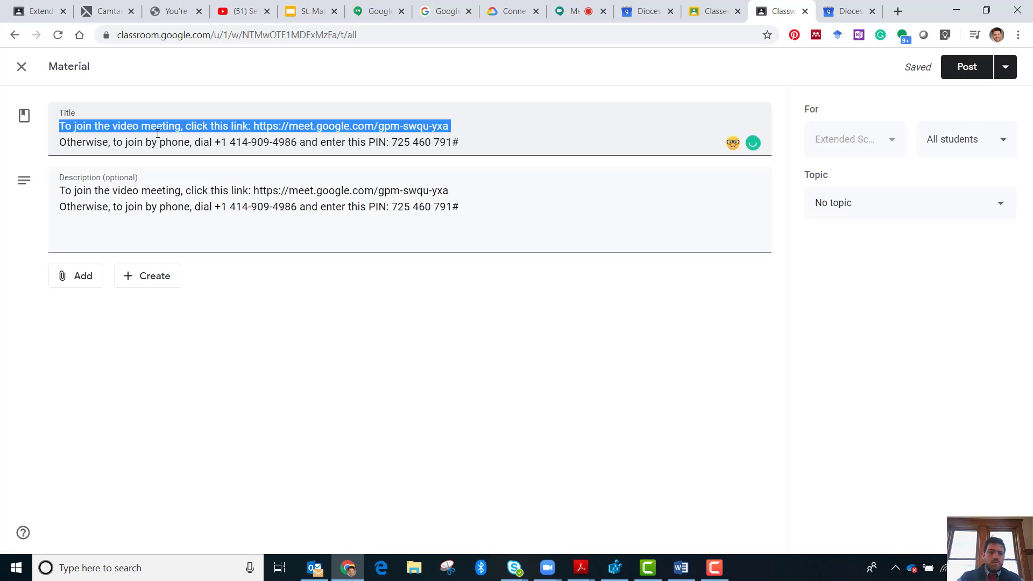
pyautogui.press('Left')
pyautogui.hotkey('ctrl', 'a')
pyautogui.write('Join ')
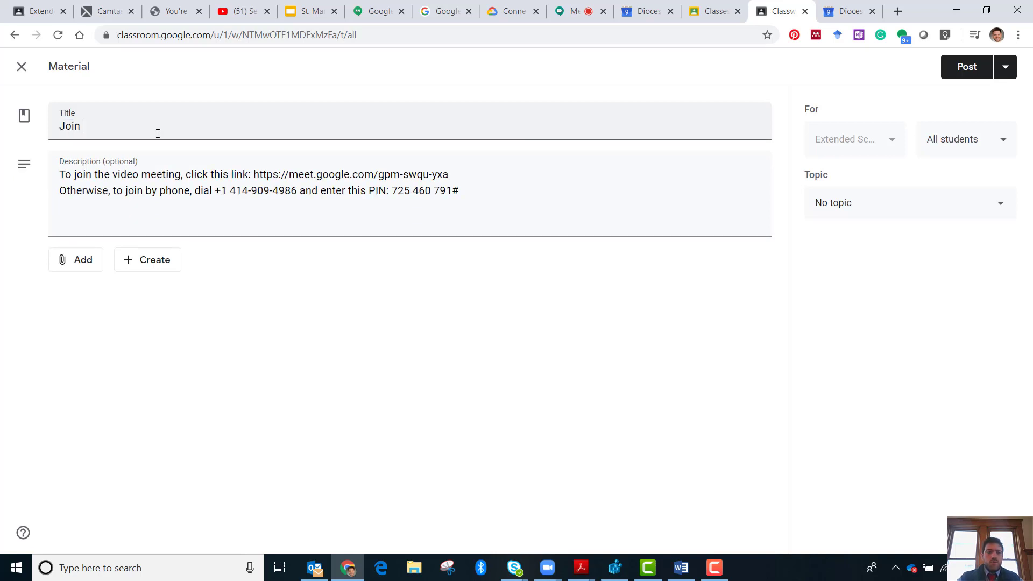
pyautogui.write('this meeting Tue')
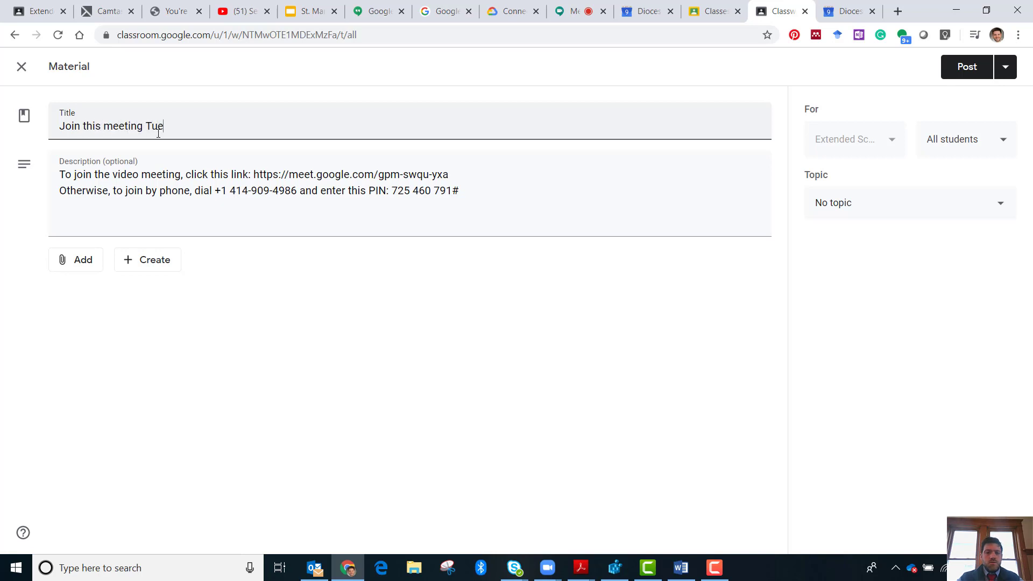
pyautogui.write('sday at 10 for 4th grade math')
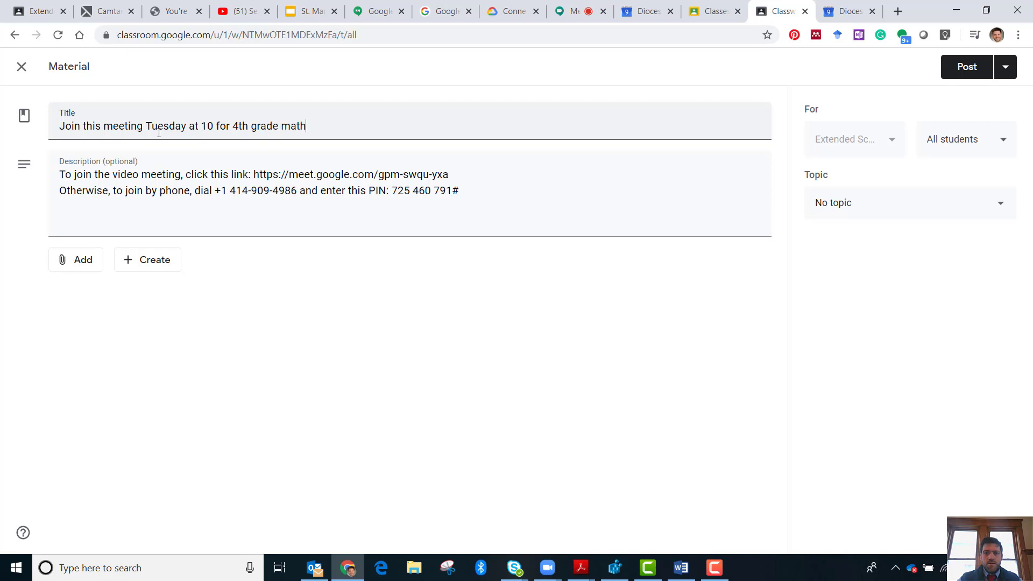
pyautogui.click(950, 66)
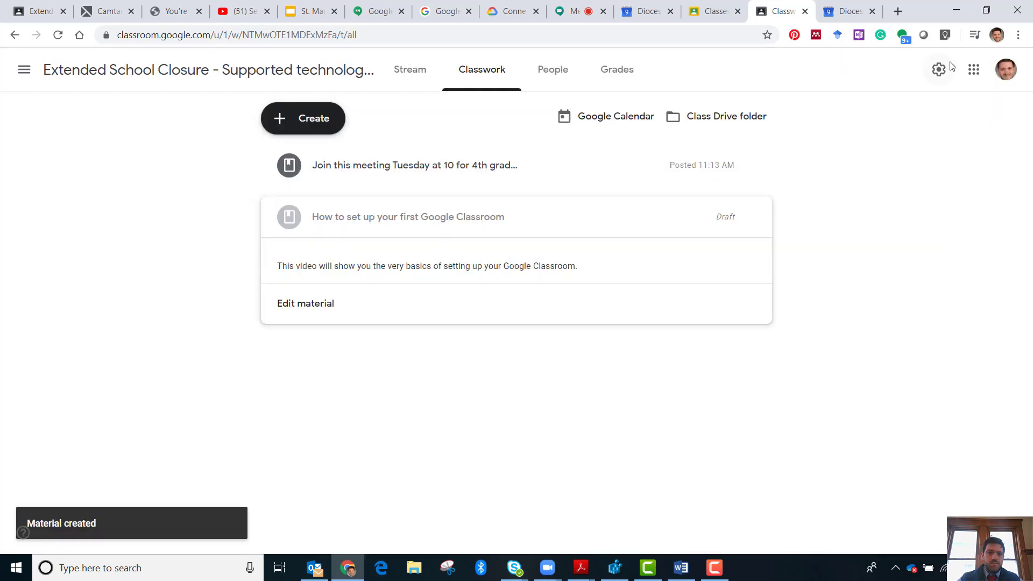
# Step: Open the posted 4th grade math meeting material from the class Stream and check its meeting link
pyautogui.click(411, 88)
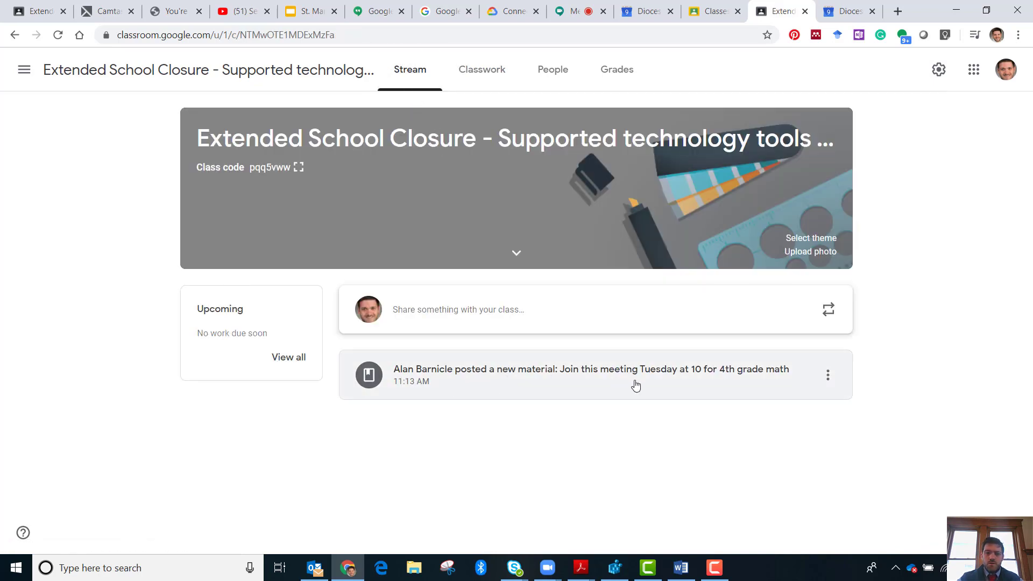
pyautogui.click(709, 391)
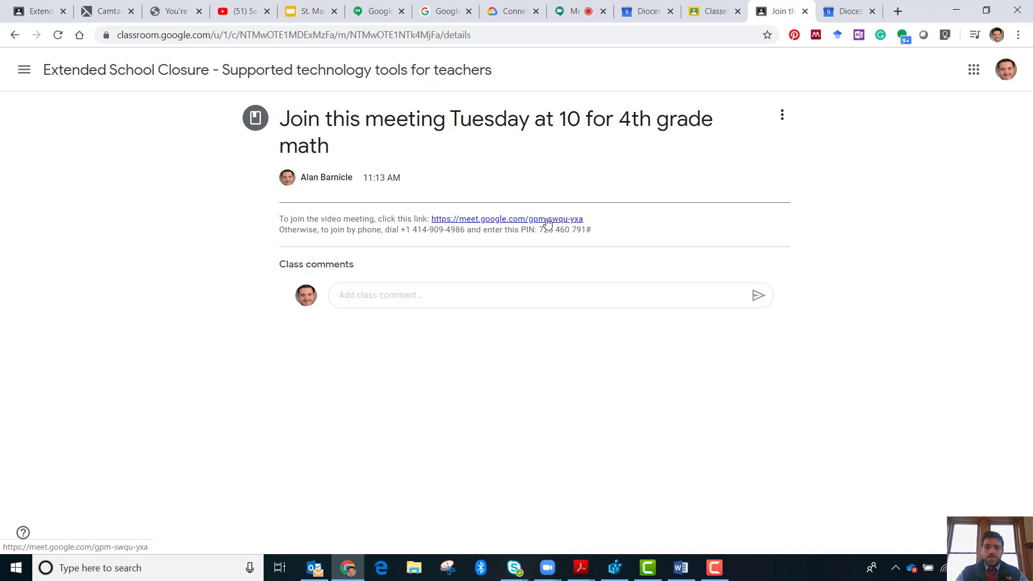
pyautogui.hotkey('alt', 'Tab')
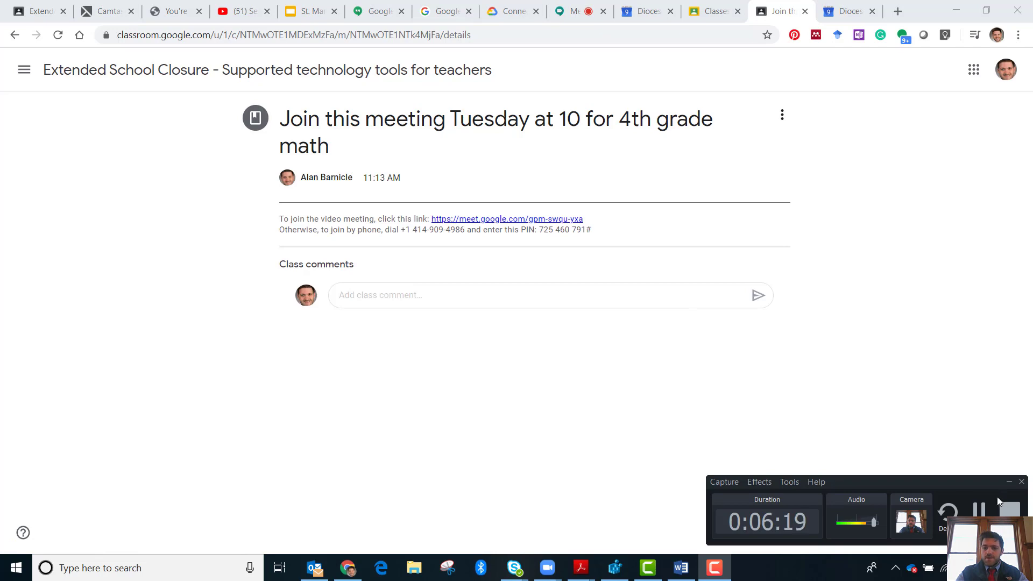